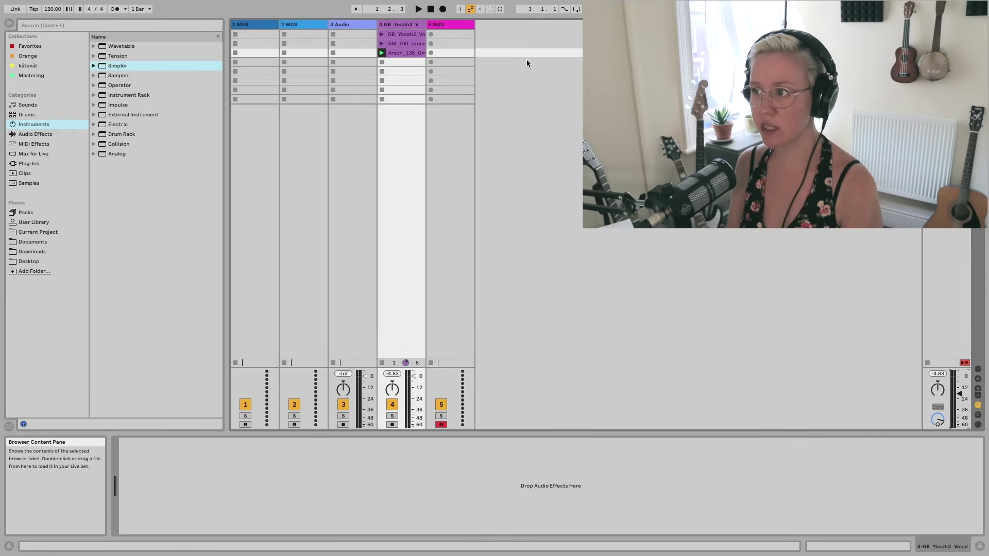
# Step: Load Simpler onto the fifth track and audition the GB_Yeaah3_Vocal clip as its sample source
pyautogui.click(451, 26)
pyautogui.doubleClick(108, 65)
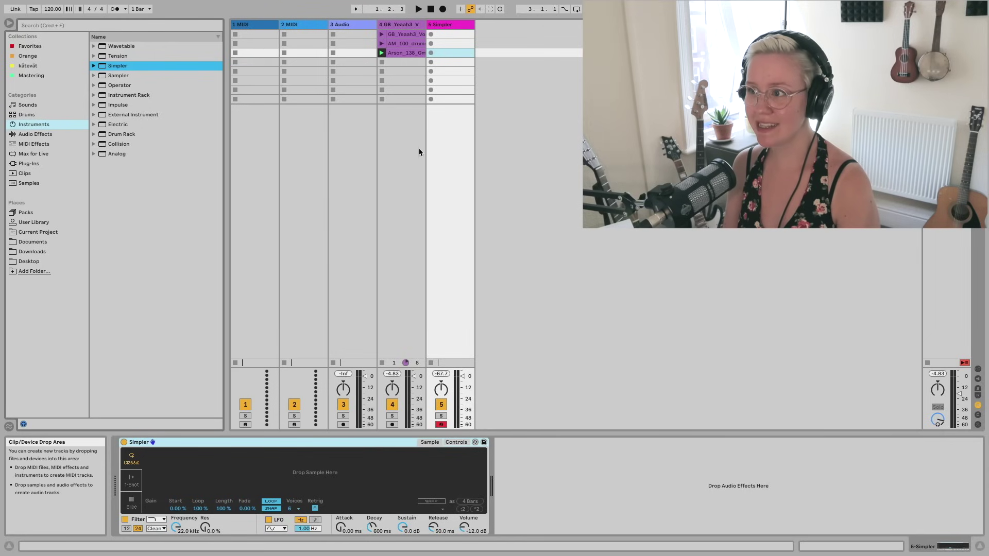
pyautogui.doubleClick(412, 53)
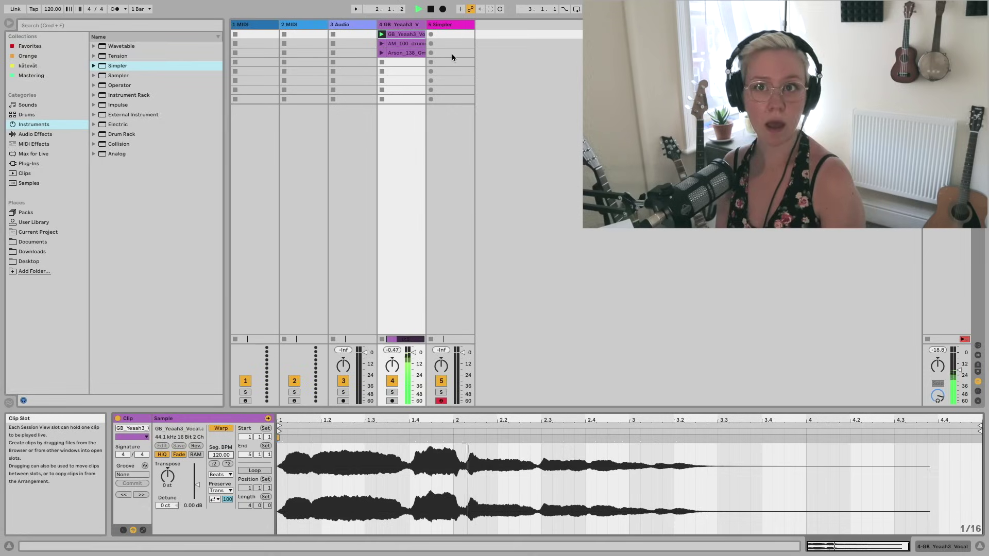
pyautogui.press('space')
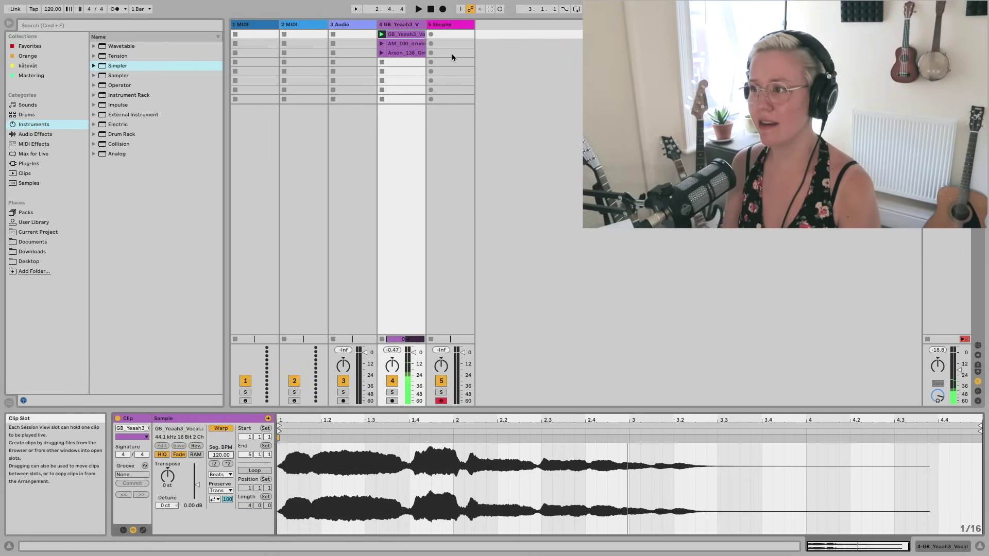
pyautogui.click(454, 34)
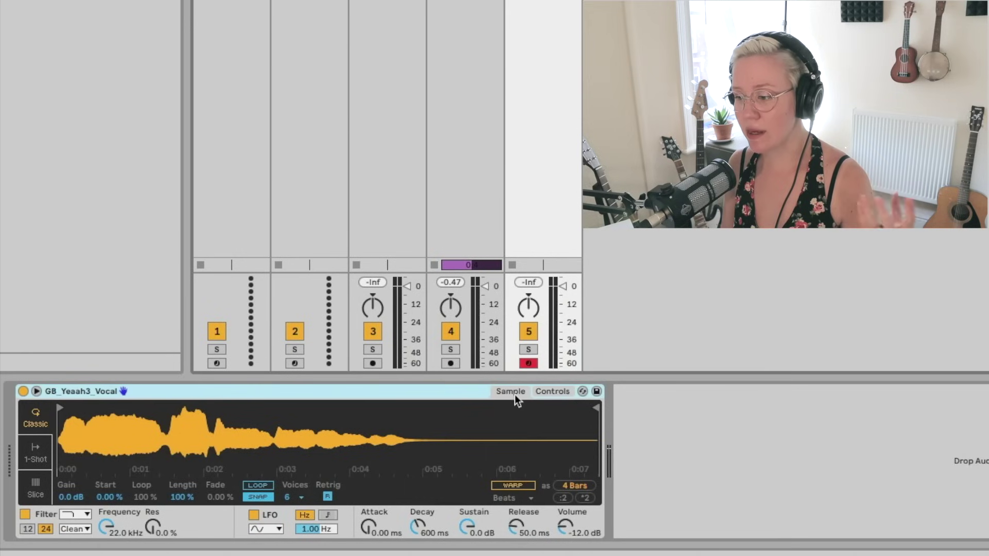
# Step: Look at Simpler's Controls view and return to its Sample view
pyautogui.click(552, 392)
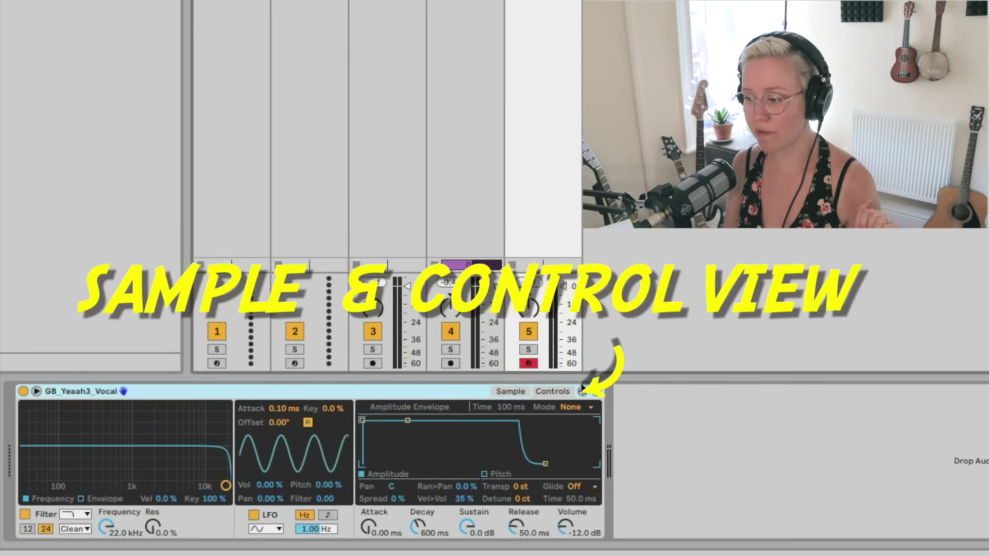
pyautogui.click(518, 392)
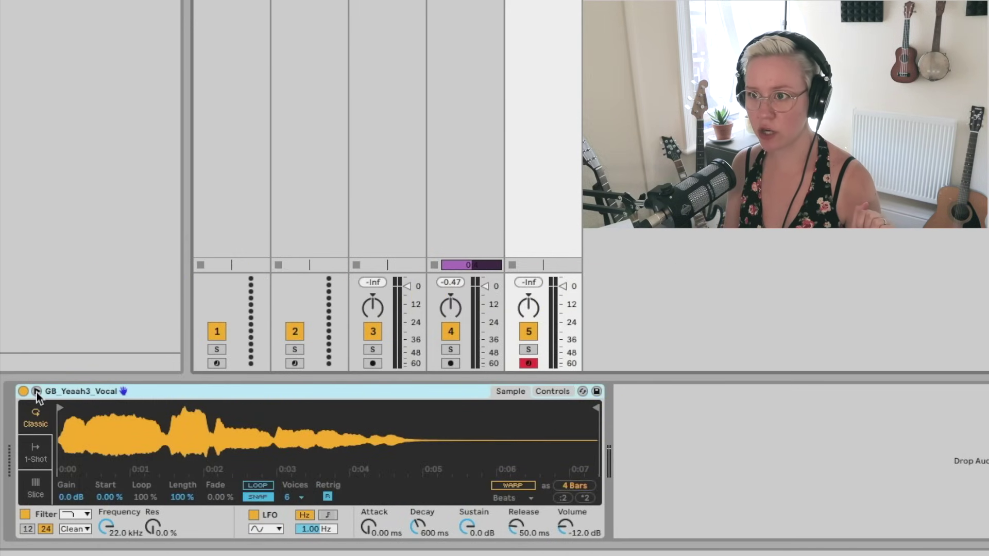
pyautogui.hscroll(5, 292, 185)
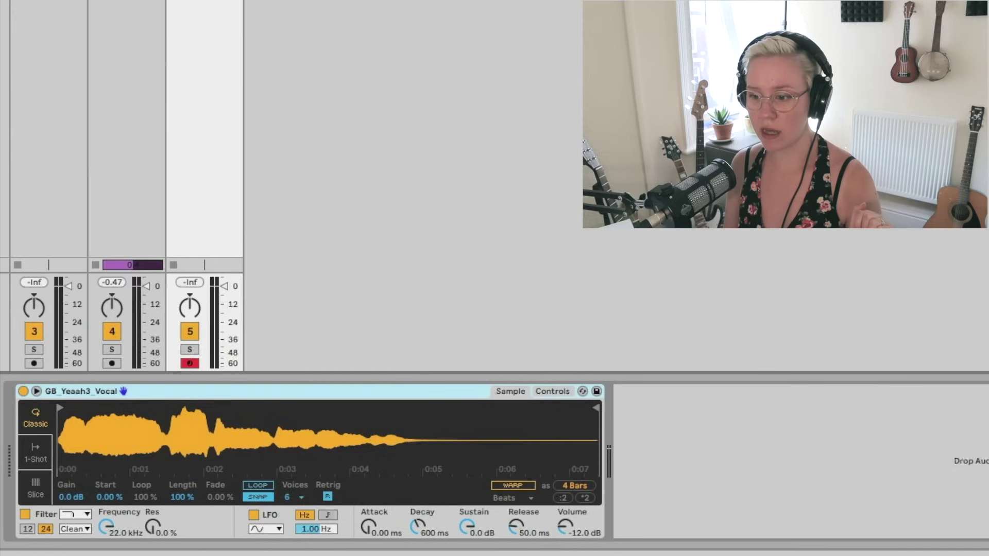
# Step: Expand Simpler's sample display into the main window area and keep the browser hidden
pyautogui.click(38, 392)
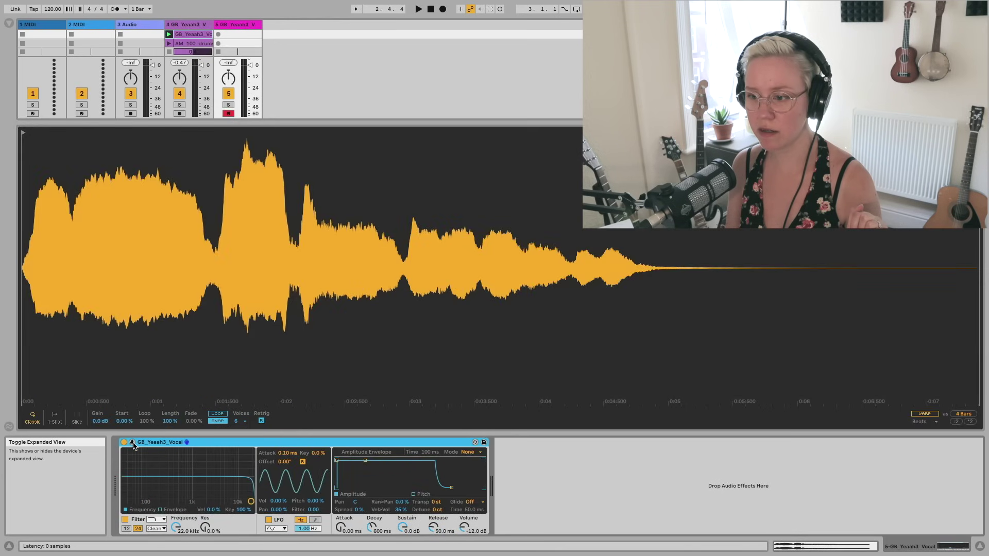
pyautogui.click(8, 23)
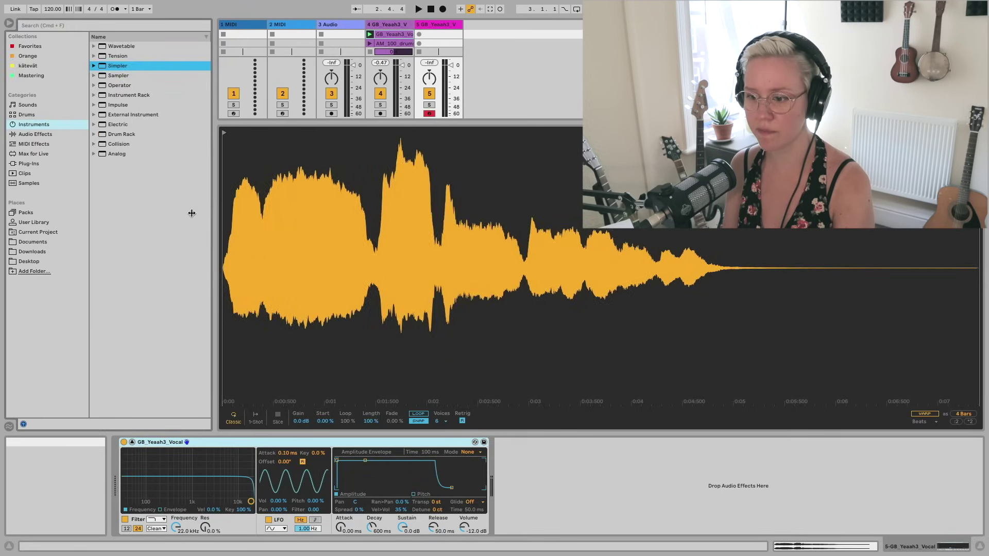
pyautogui.hotkey('ctrl', 'alt', 'b')
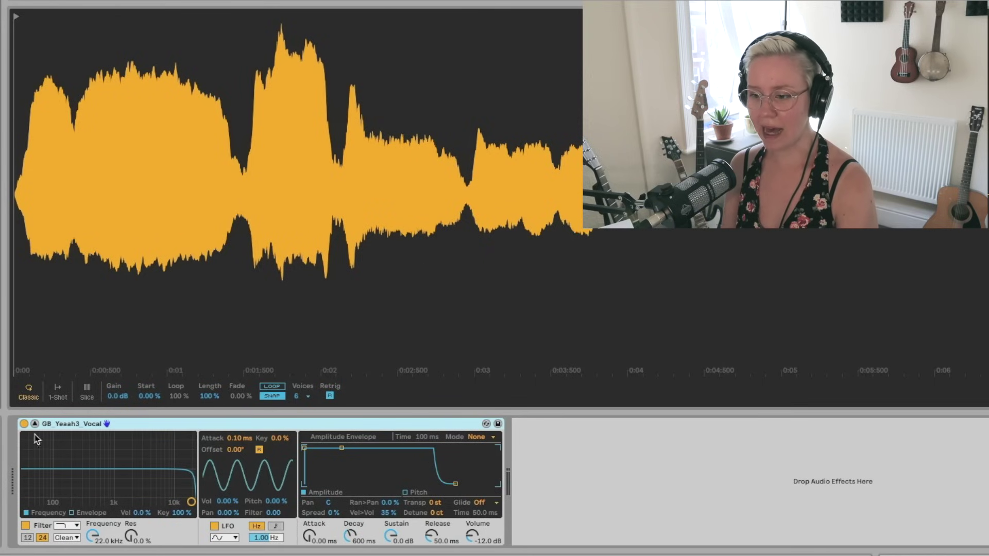
# Step: Audition the whole vocal sample in Classic mode by playing the same note several times
pyautogui.click(87, 393)
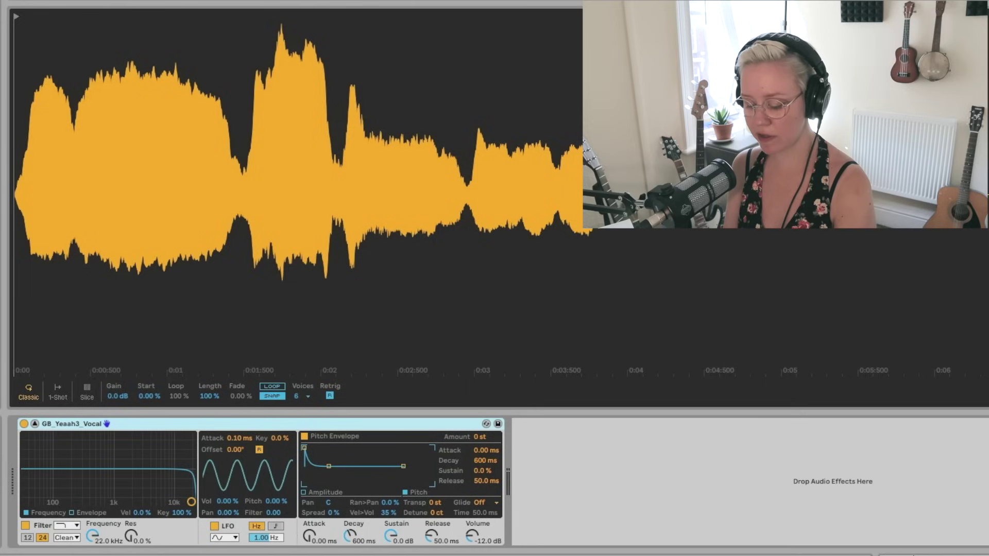
pyautogui.press('a')
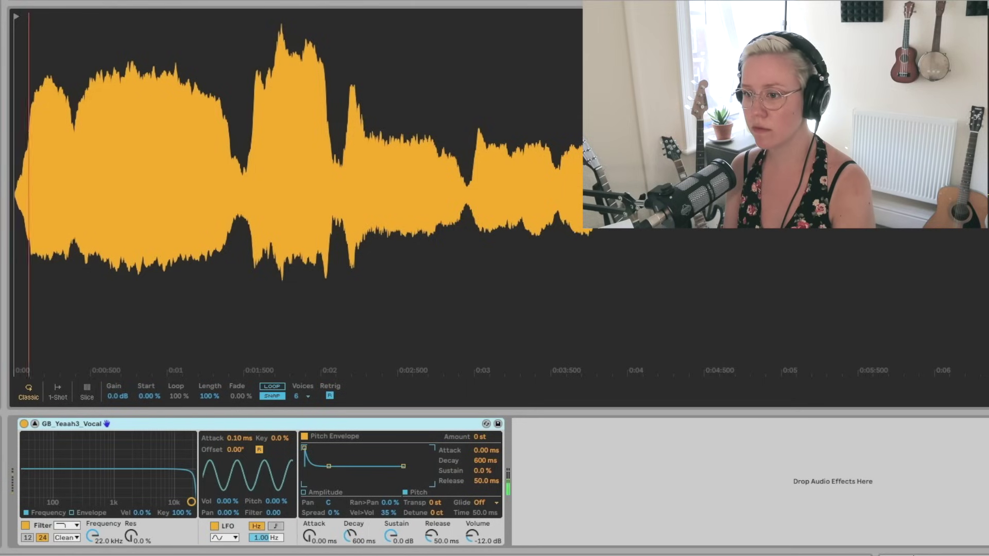
pyautogui.press('a')
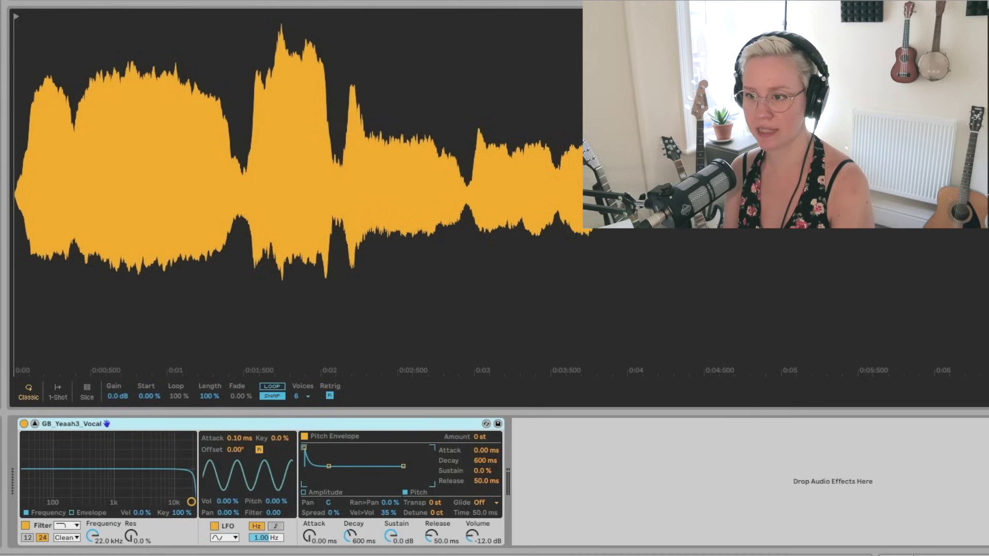
pyautogui.press('a')
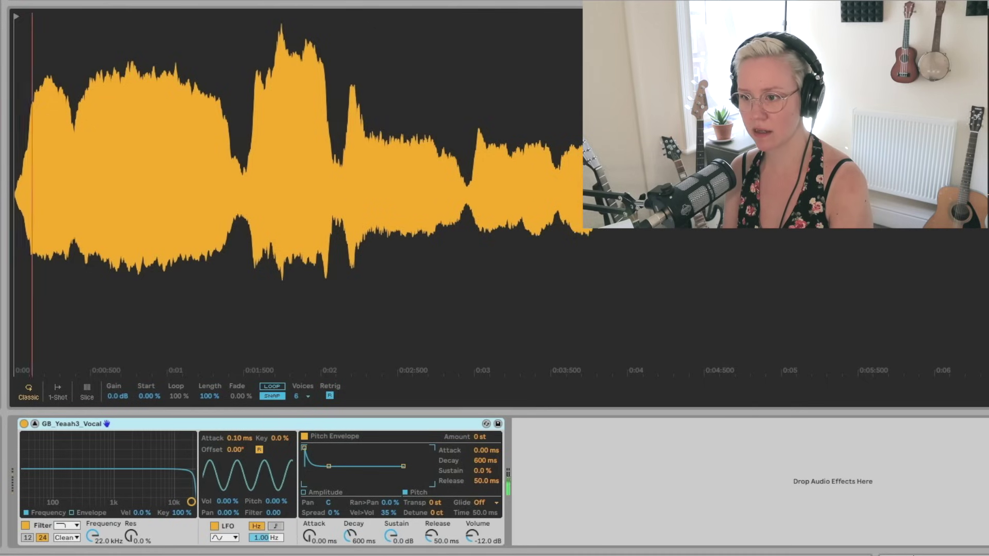
pyautogui.press('a')
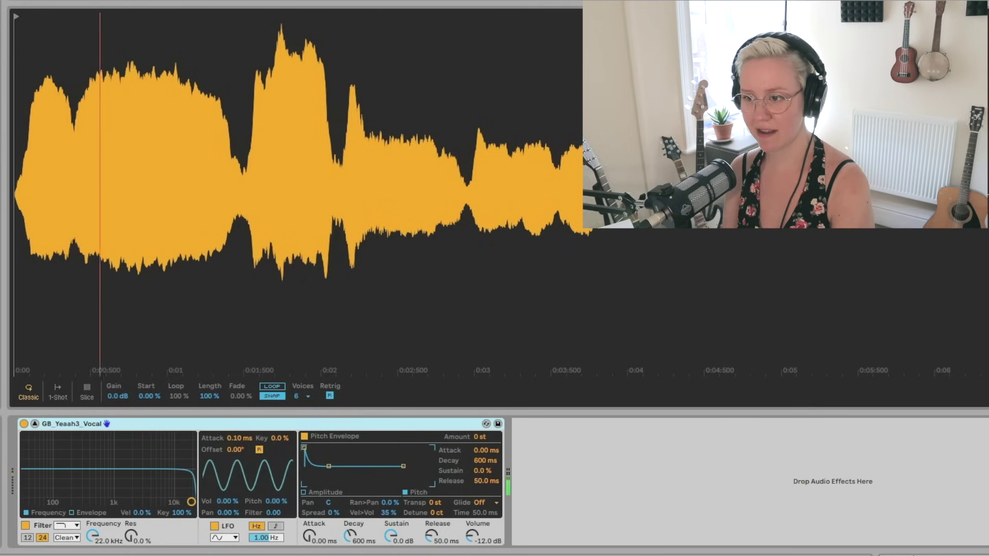
pyautogui.press('a')
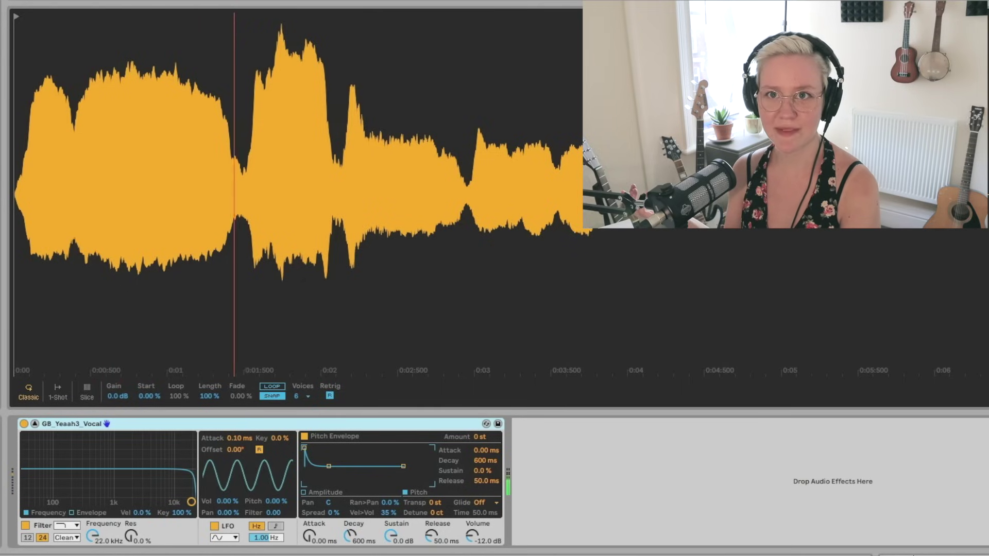
pyautogui.press('a')
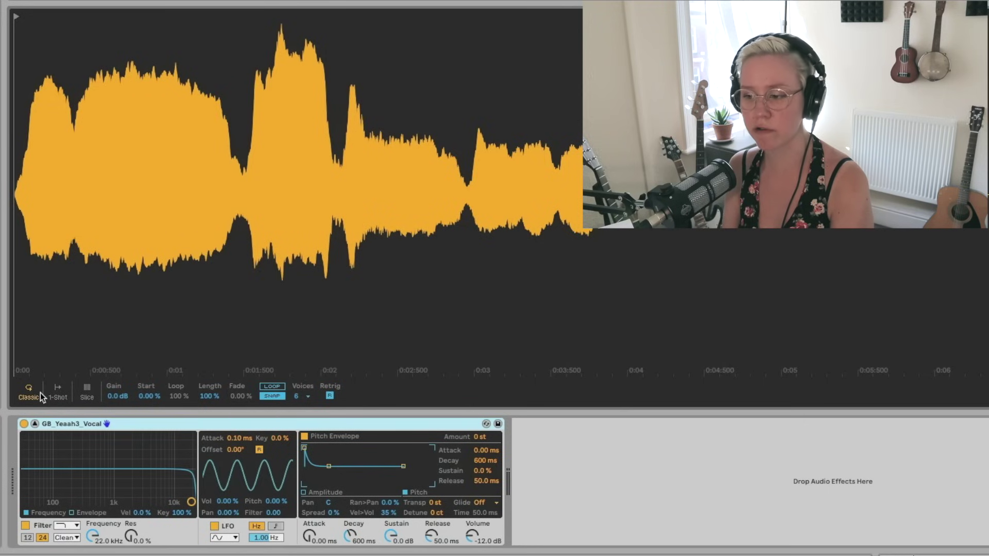
pyautogui.press('space')
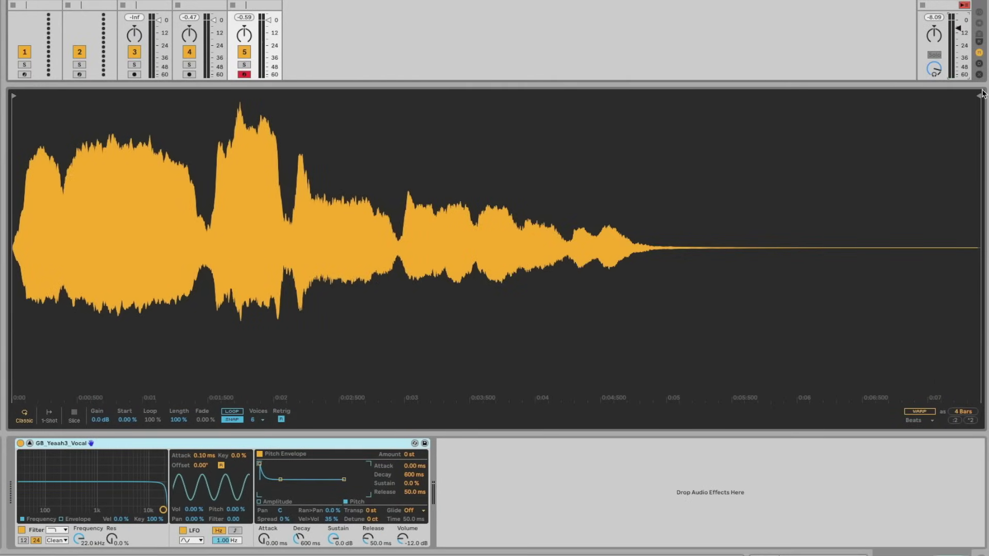
# Step: Trim the vocal sample's playback region to run from about 0.5 s to about 1.2 s
pyautogui.moveTo(975, 96)
pyautogui.mouseDown()
pyautogui.moveTo(931, 119)
pyautogui.moveTo(598, 126)
pyautogui.mouseUp()
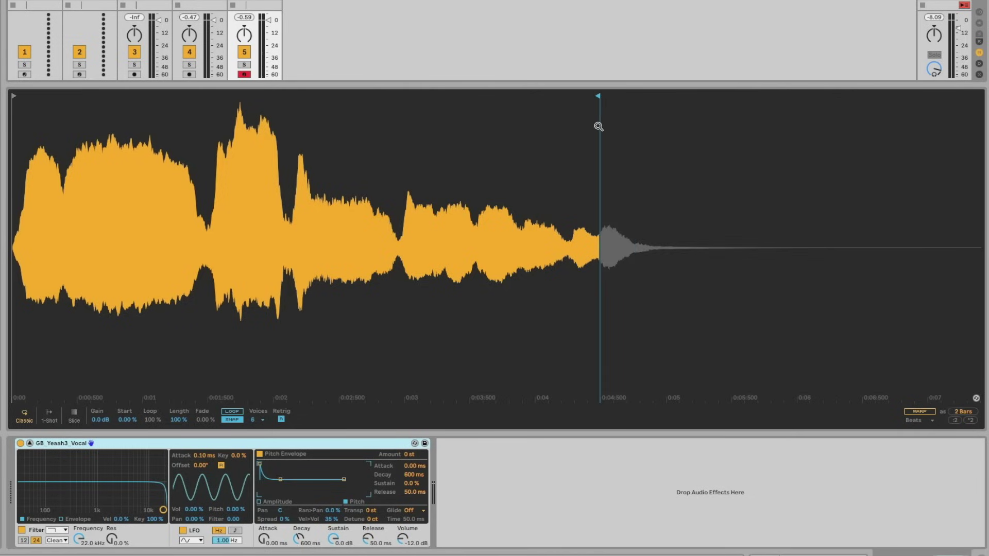
pyautogui.moveTo(14, 97); pyautogui.dragTo(77, 103)
pyautogui.moveTo(597, 97); pyautogui.dragTo(168, 115)
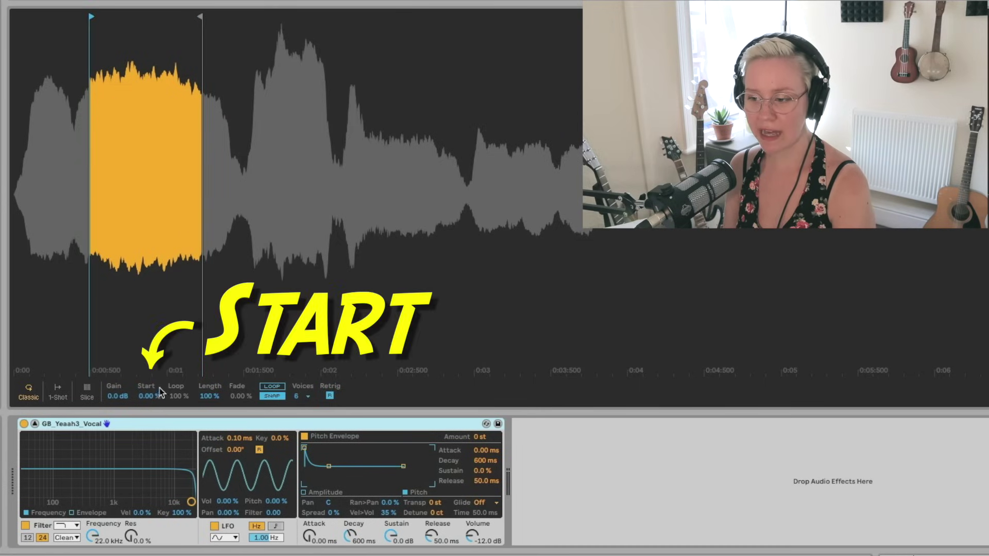
# Step: Try a Start offset of 47.7 %, reset it to 0 %, and try adjusting the sample gain
pyautogui.moveTo(147, 397)
pyautogui.mouseDown()
pyautogui.moveTo(148, 364)
pyautogui.moveTo(148, 401)
pyautogui.mouseUp()
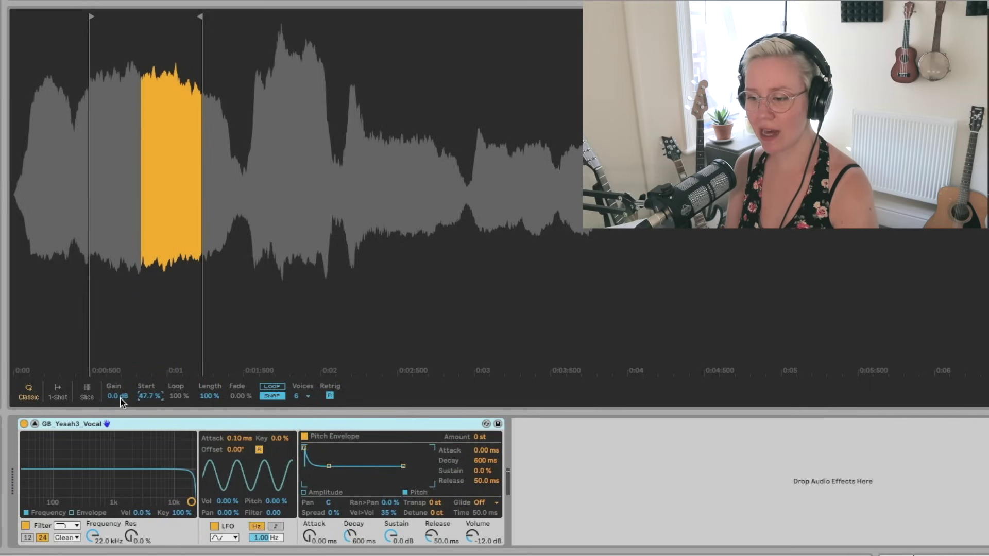
pyautogui.click(149, 396)
pyautogui.press('Delete')
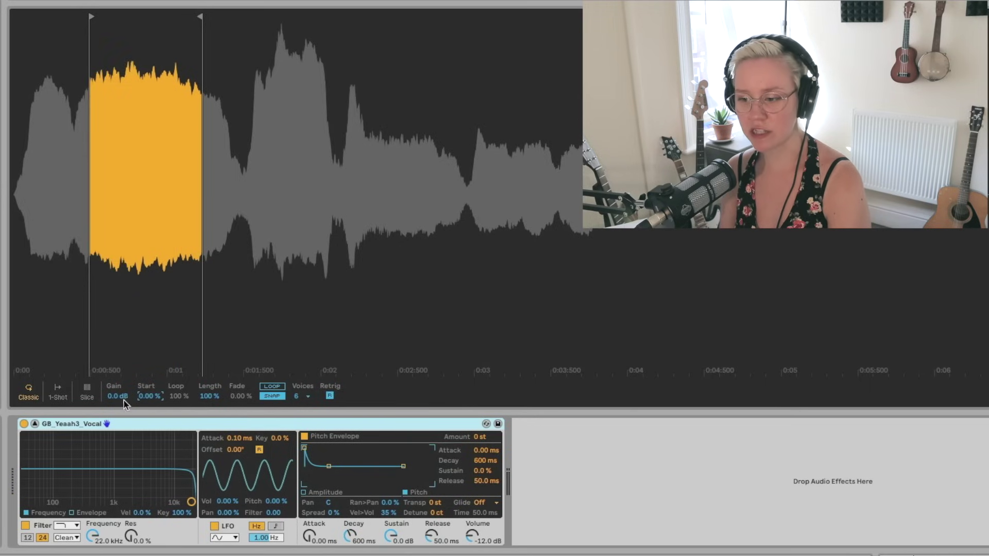
pyautogui.moveTo(116, 393)
pyautogui.mouseDown()
pyautogui.moveTo(115, 356)
pyautogui.moveTo(116, 412)
pyautogui.moveTo(118, 399)
pyautogui.mouseUp()
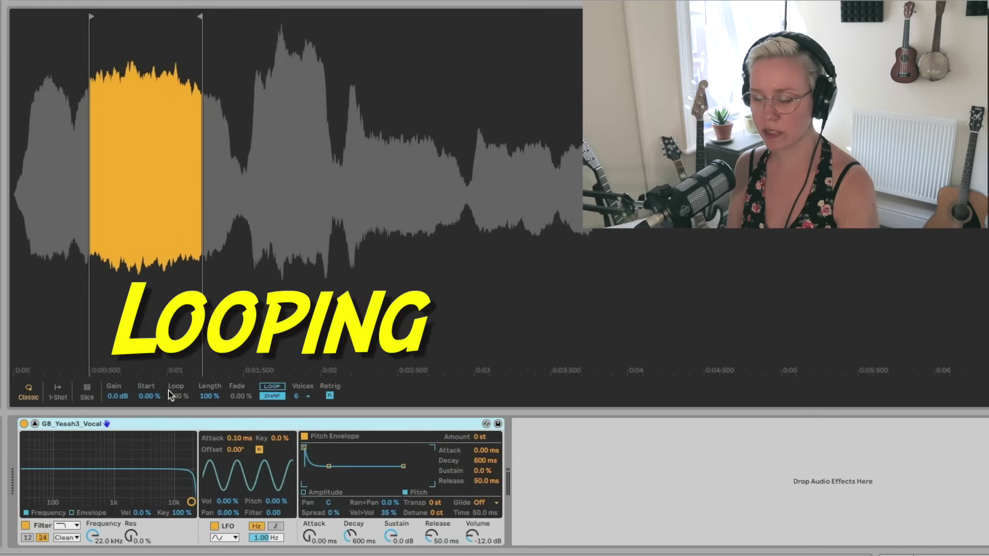
# Step: Turn on looping for the trimmed region, try a Loop value of 54.7 %, and set it back to 100 %
pyautogui.moveTo(170, 396); pyautogui.dragTo(181, 399)
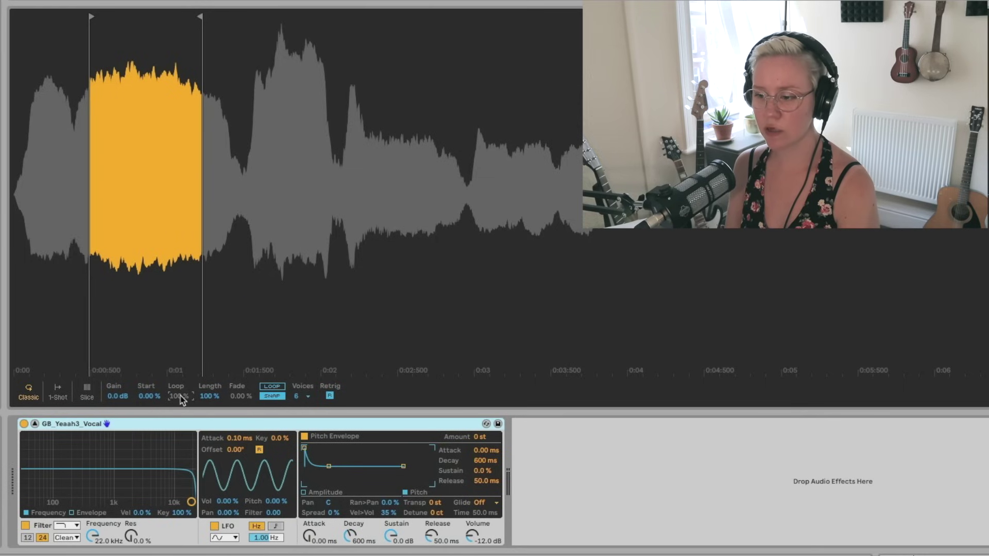
pyautogui.click(272, 387)
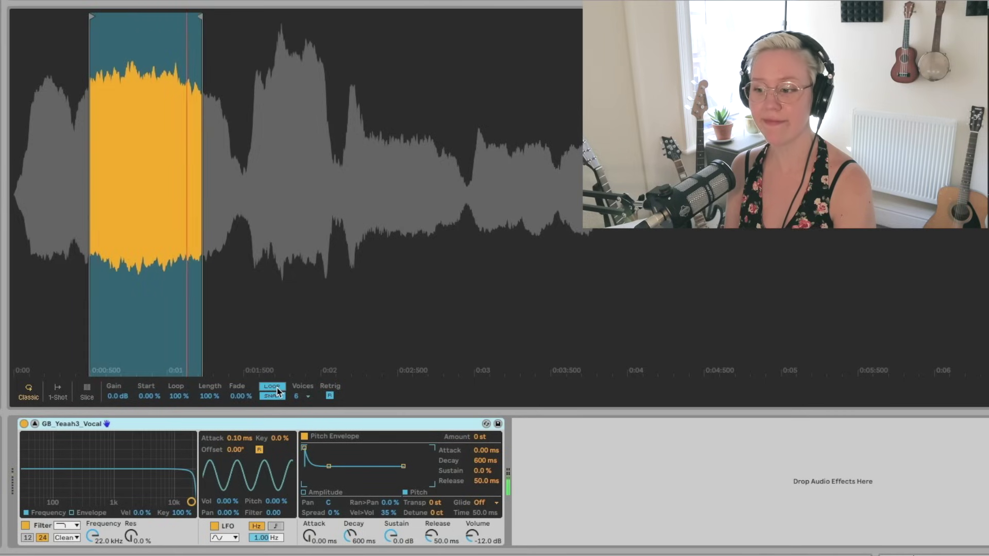
pyautogui.moveTo(178, 396)
pyautogui.mouseDown()
pyautogui.moveTo(179, 412)
pyautogui.moveTo(179, 399)
pyautogui.mouseUp()
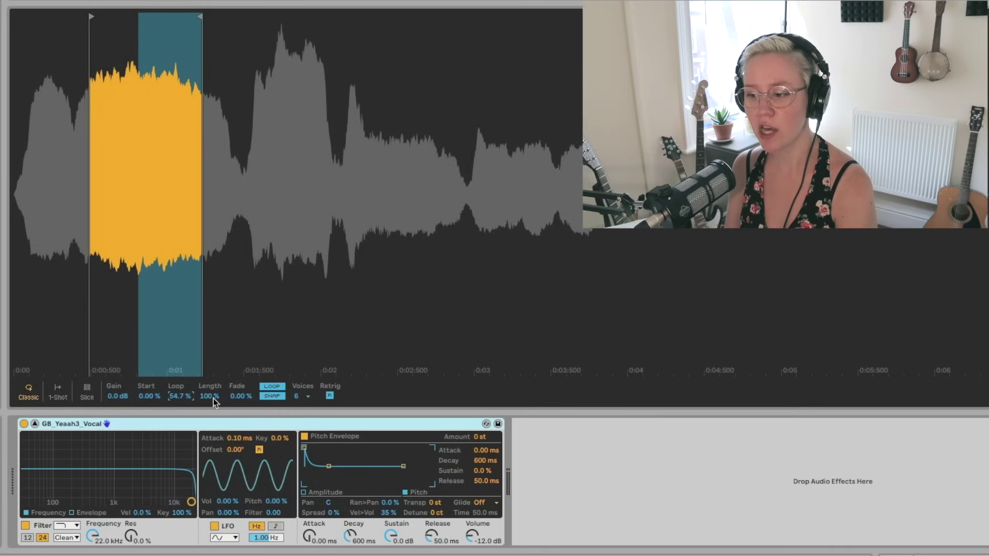
pyautogui.write('100')
pyautogui.press('Return')
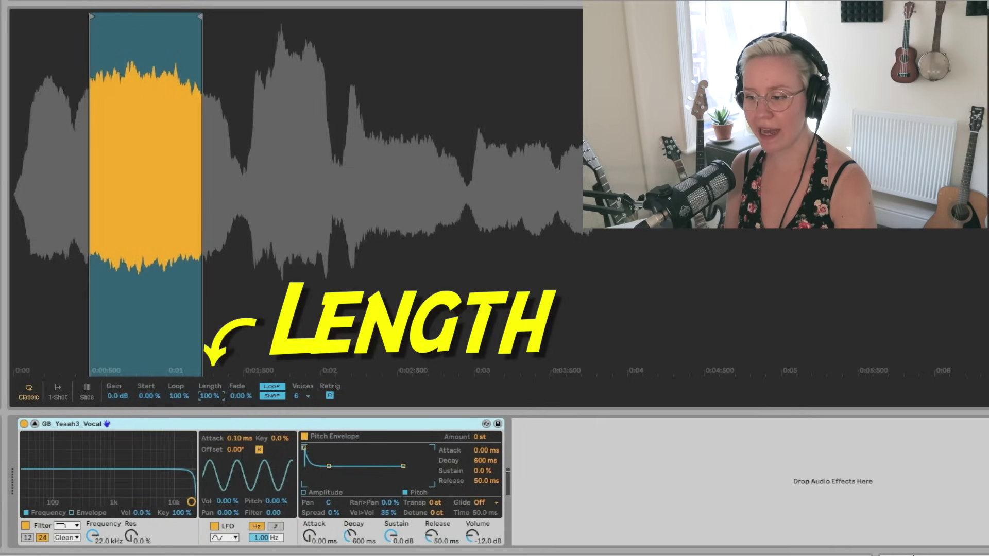
# Step: Try a sample Length of 47.7 %, an adjusted Start offset and the Snap option
pyautogui.moveTo(201, 400); pyautogui.dragTo(207, 398)
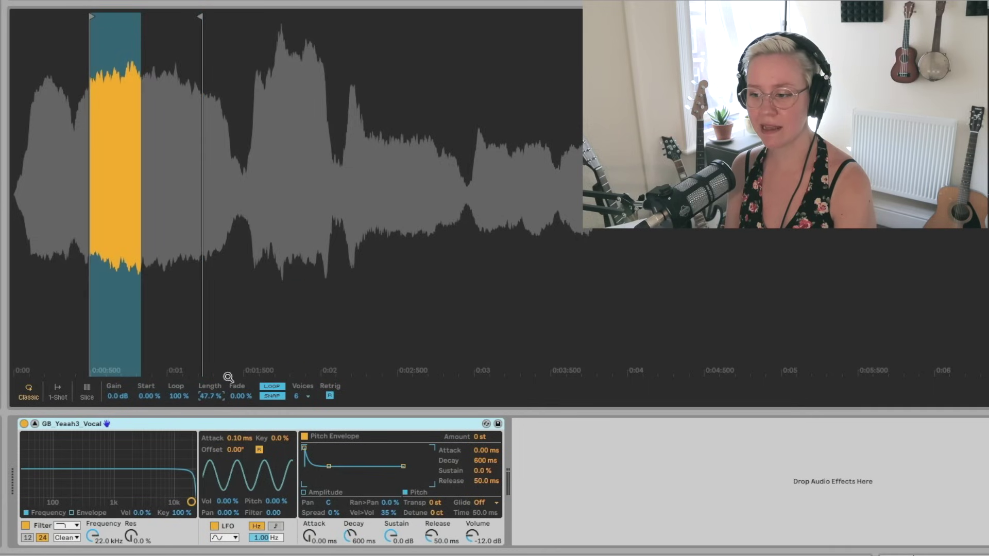
pyautogui.moveTo(150, 396)
pyautogui.mouseDown()
pyautogui.moveTo(149, 361)
pyautogui.moveTo(148, 401)
pyautogui.mouseUp()
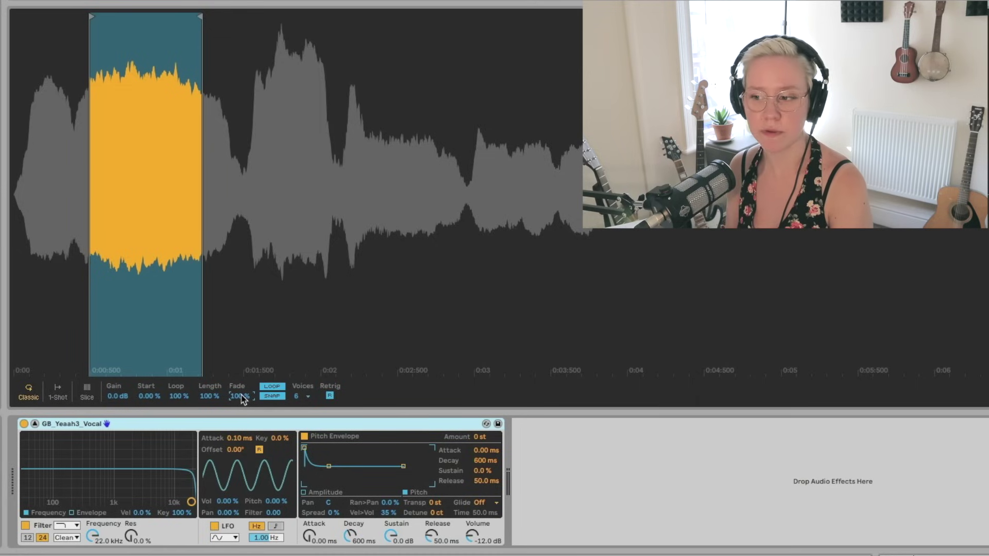
pyautogui.click(275, 397)
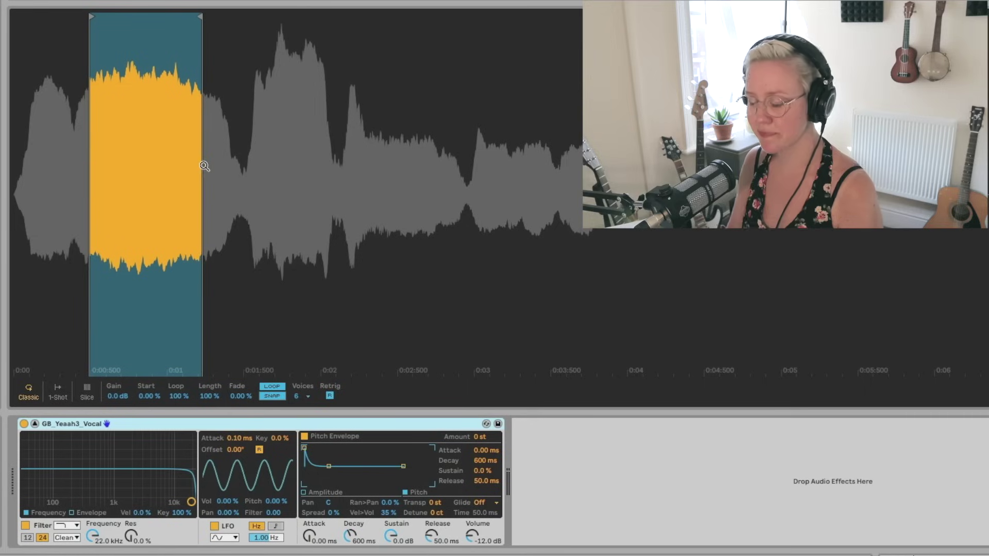
# Step: Try Simpler with 1 voice, set the number of voices to 8, and toggle the Retrig option
pyautogui.click(307, 397)
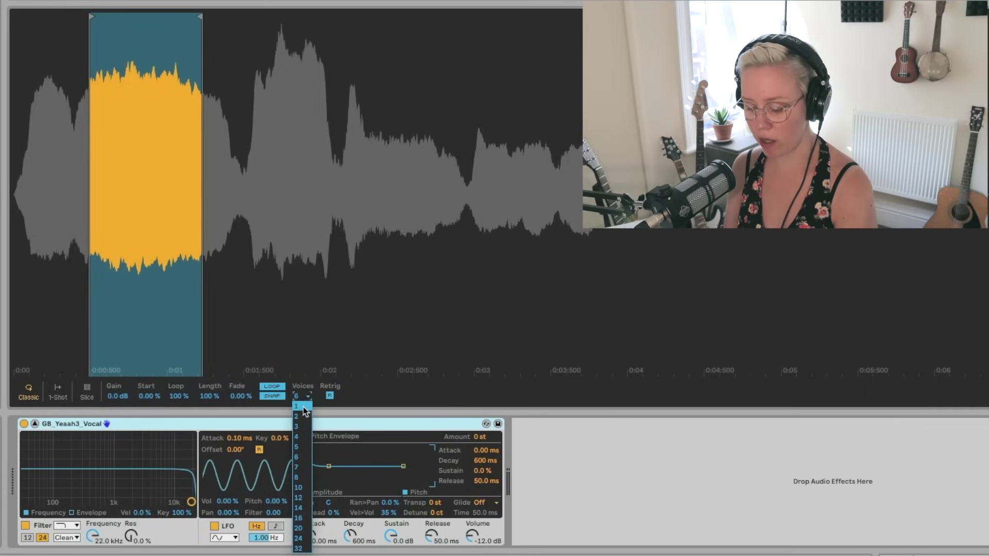
pyautogui.click(305, 410)
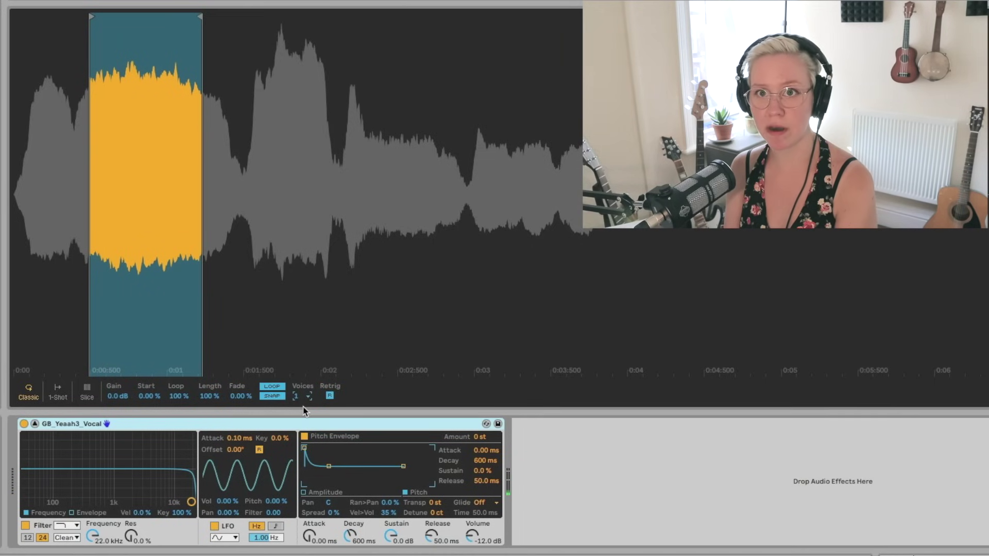
pyautogui.click(303, 395)
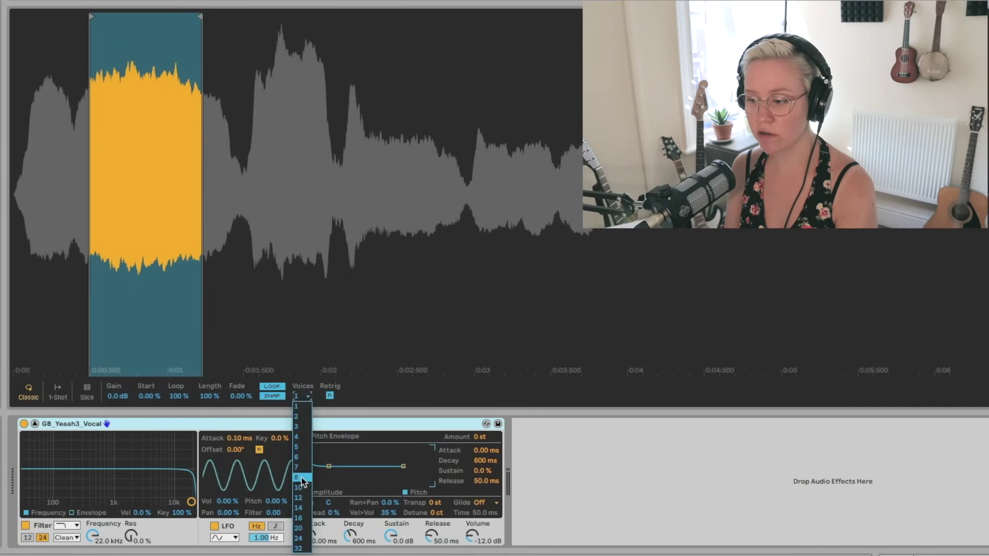
pyautogui.click(302, 477)
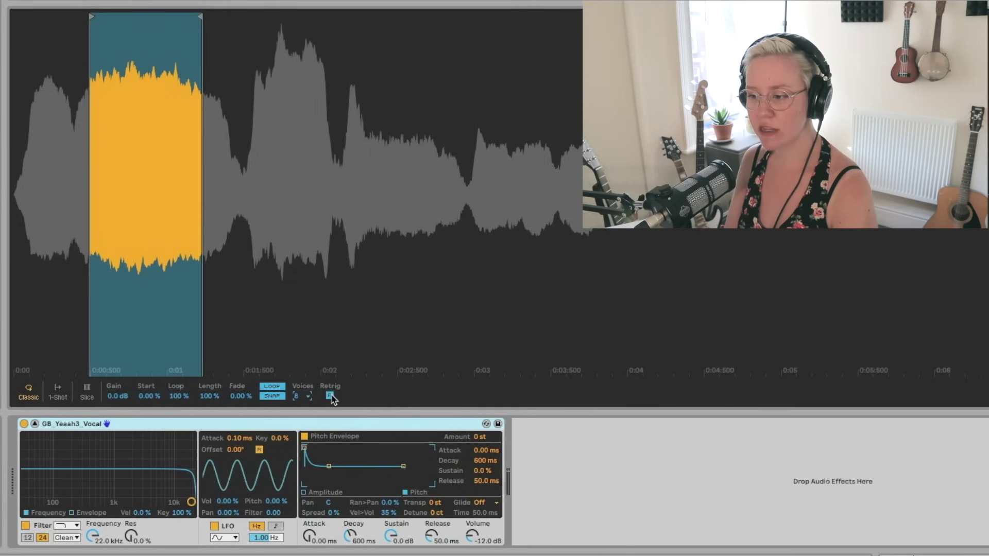
pyautogui.click(330, 396)
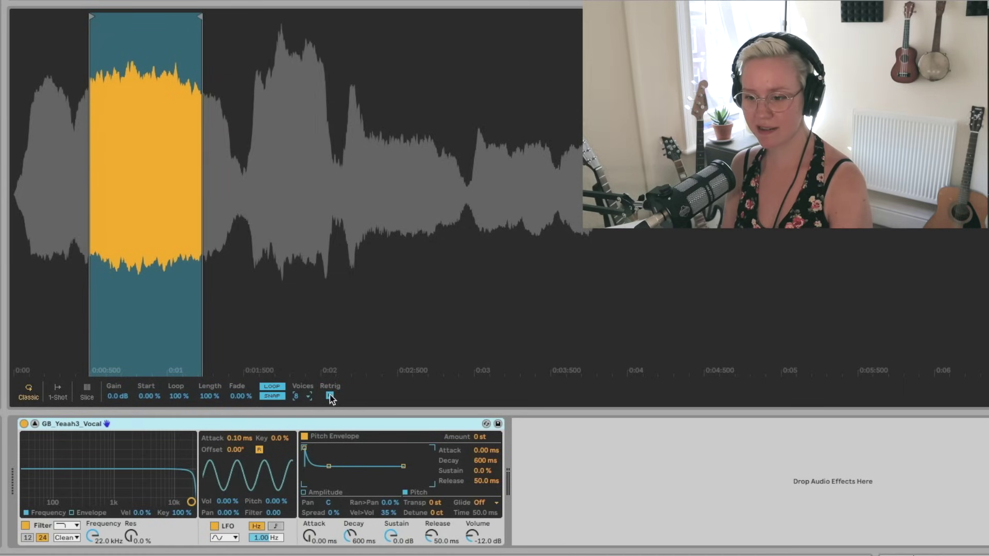
# Step: Toggle Retrig and compare the filter section's Envelope and Frequency displays, leaving the Frequency display shown
pyautogui.click(329, 396)
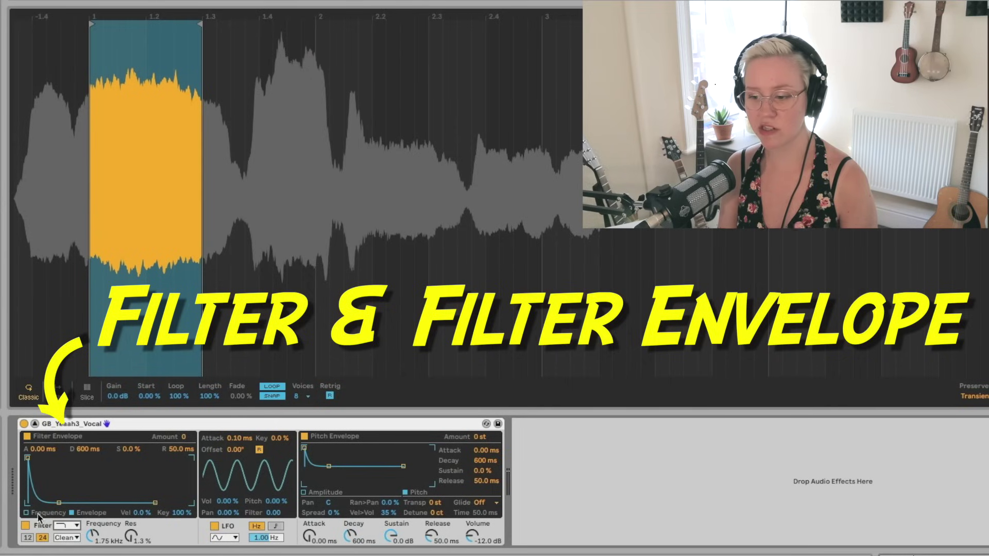
pyautogui.click(38, 513)
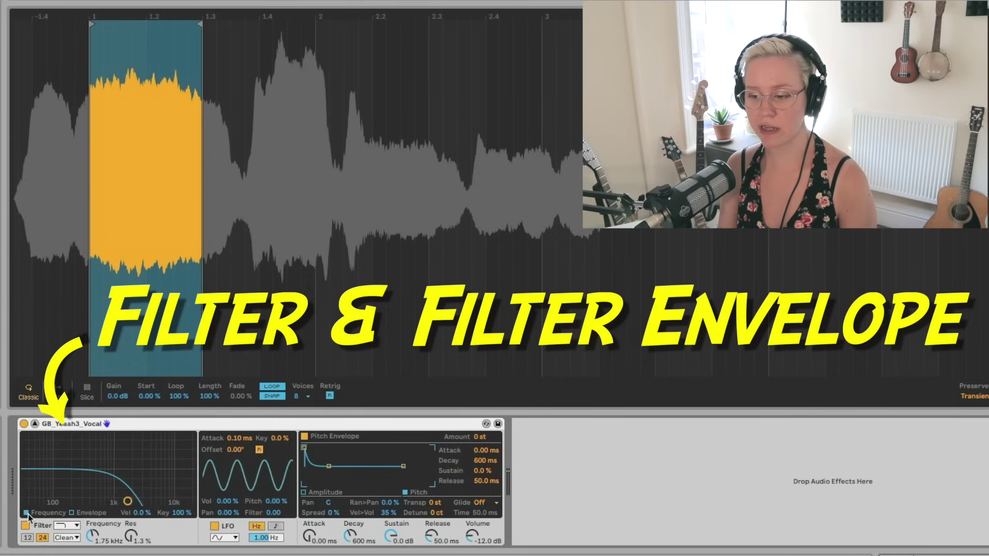
pyautogui.click(85, 514)
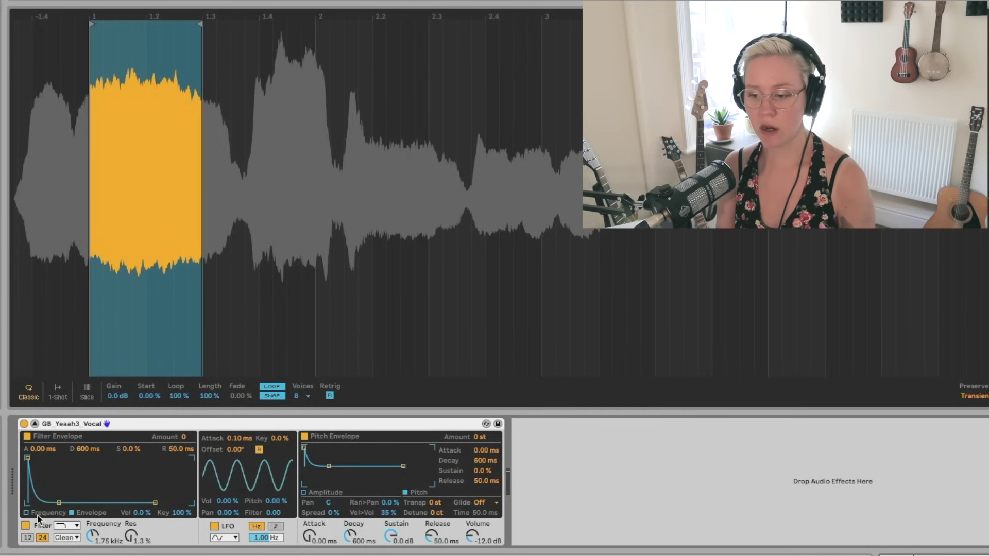
pyautogui.click(38, 514)
# Step: Switch the filter to the Morph type, sweep its Morph amount, and try the Bandpass and Notch presets
pyautogui.click(75, 526)
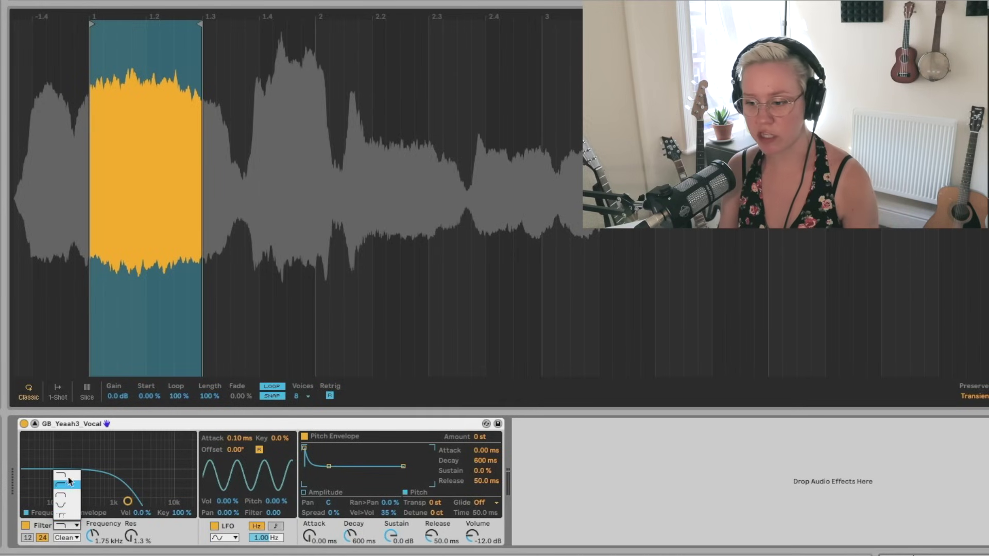
pyautogui.click(68, 517)
pyautogui.moveTo(162, 536); pyautogui.dragTo(162, 472)
pyautogui.rightClick(162, 539)
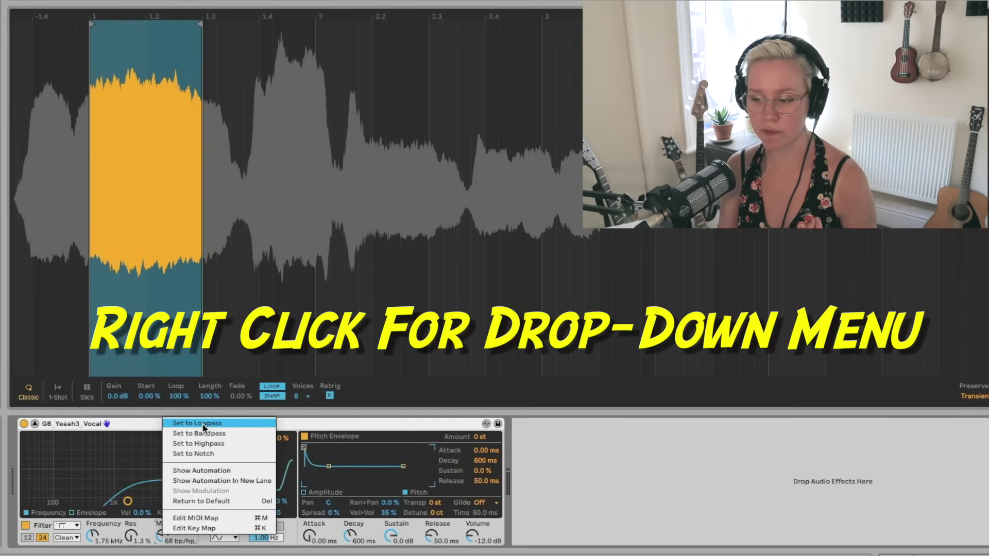
pyautogui.rightClick(165, 541)
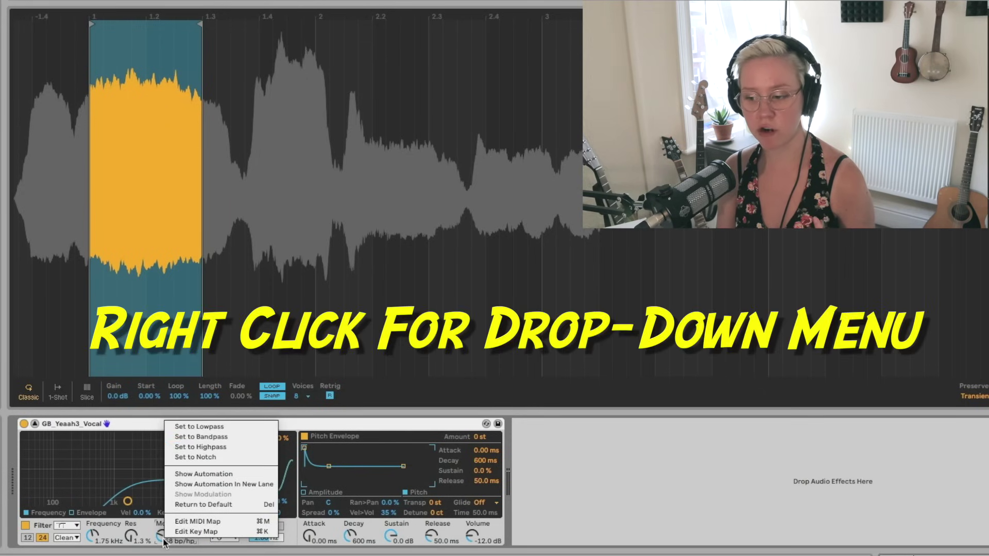
pyautogui.click(224, 438)
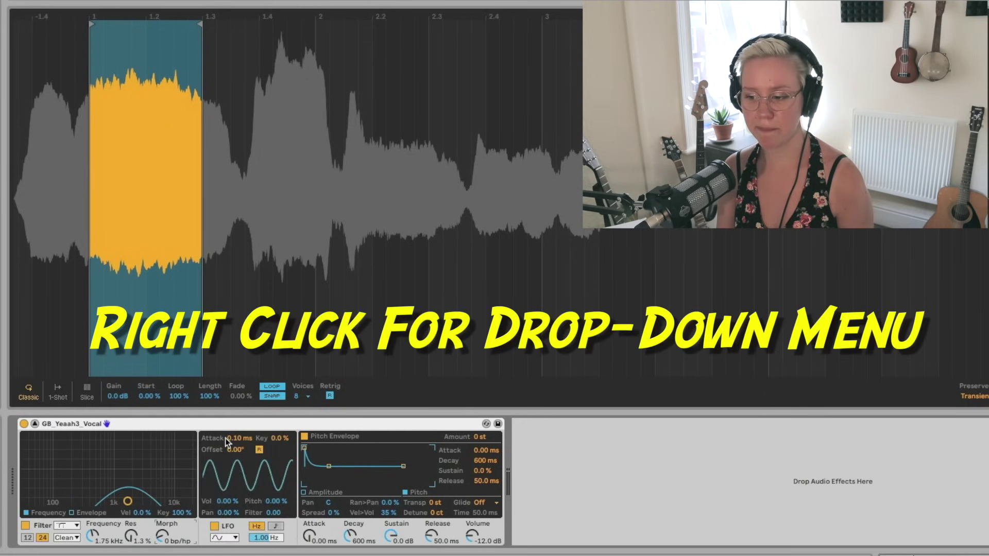
pyautogui.rightClick(161, 537)
pyautogui.click(184, 446)
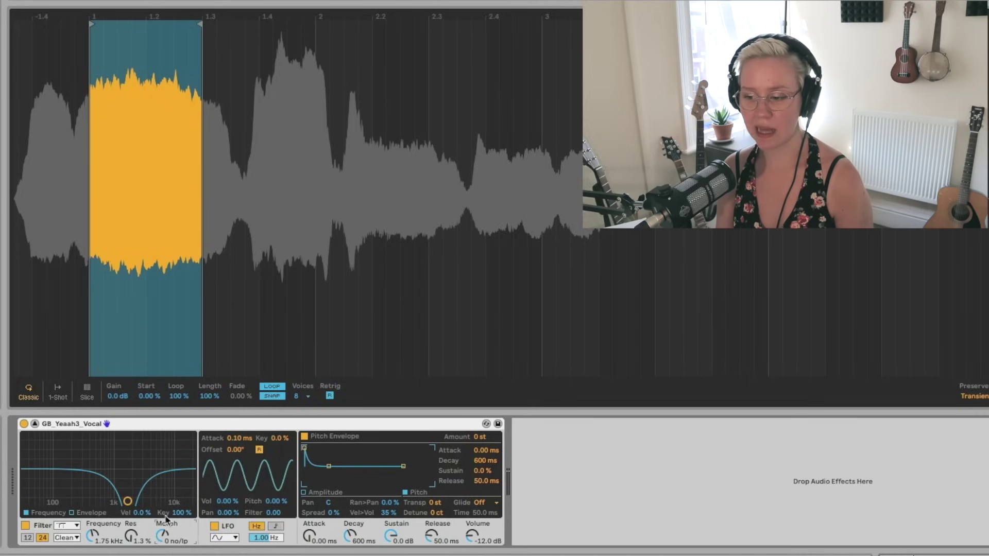
# Step: Keep the Clean filter circuit and set the filter's Vel to 27 %, Key to 82 % and resonance to 50 %
pyautogui.click(67, 537)
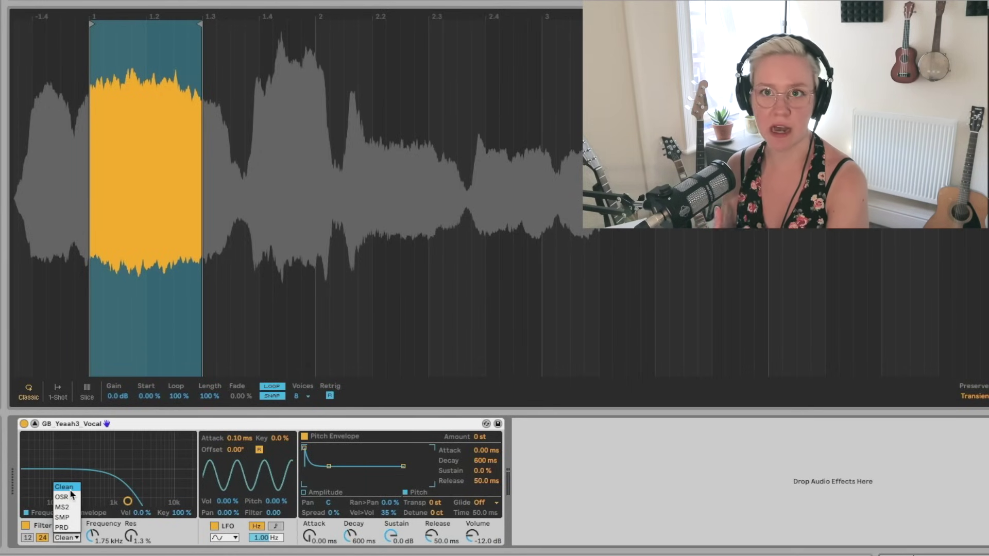
pyautogui.click(71, 492)
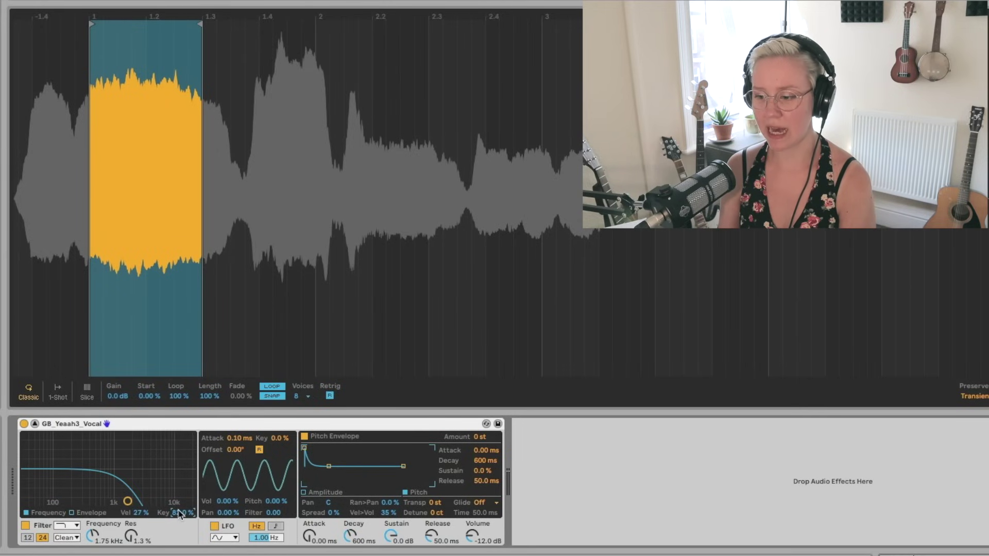
pyautogui.moveTo(128, 502); pyautogui.dragTo(127, 476)
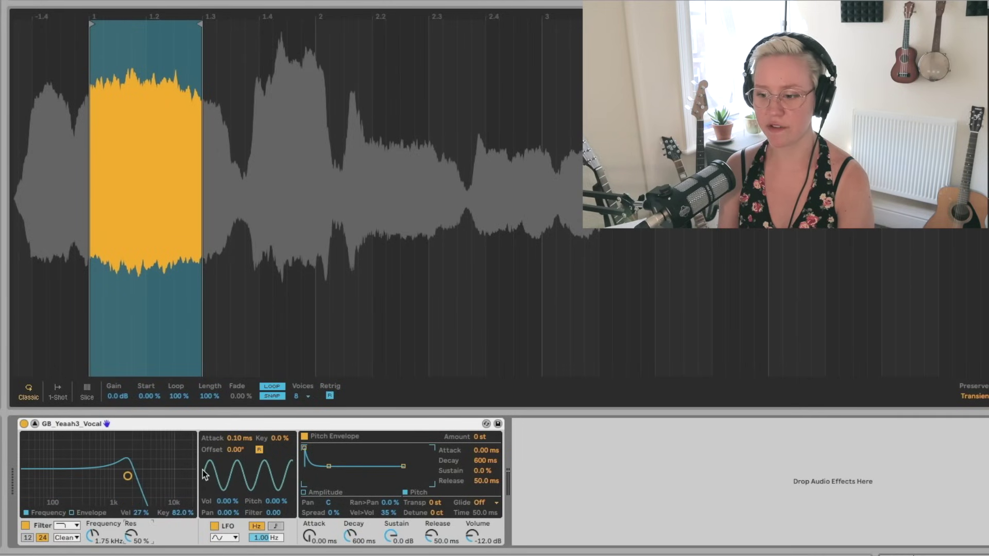
# Step: Compare the 12 and 24 filter slopes repeatedly and leave the filter on 12
pyautogui.click(27, 538)
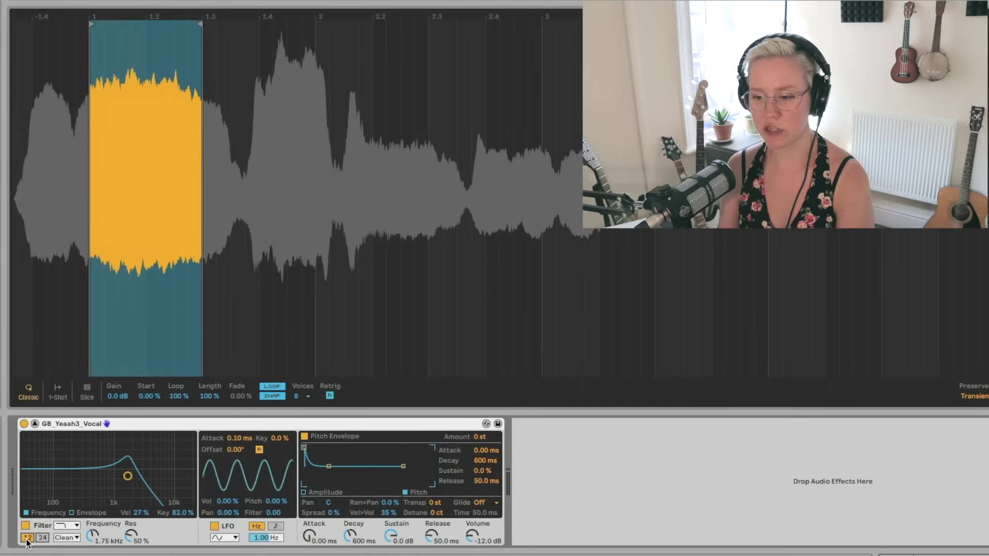
pyautogui.click(42, 538)
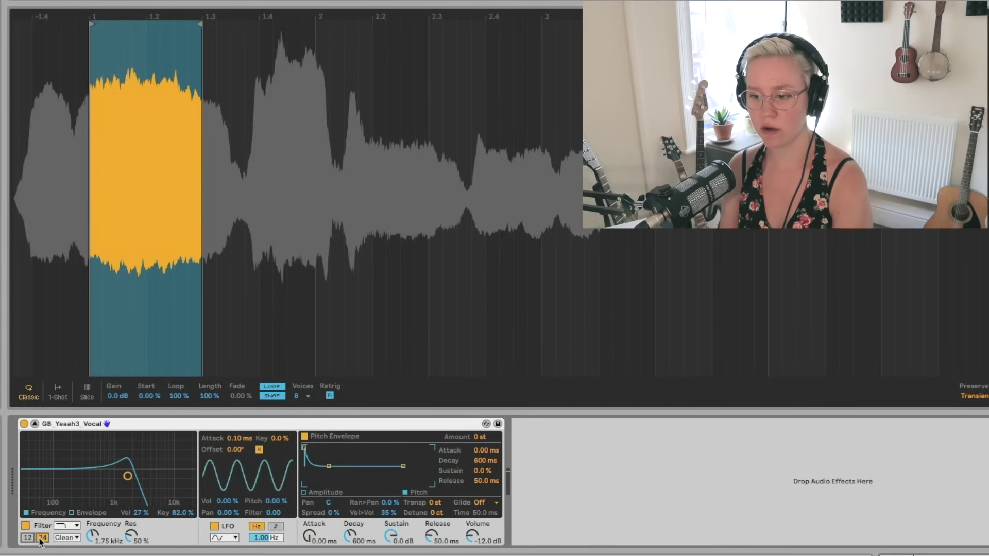
pyautogui.click(28, 538)
pyautogui.click(41, 538)
pyautogui.click(27, 538)
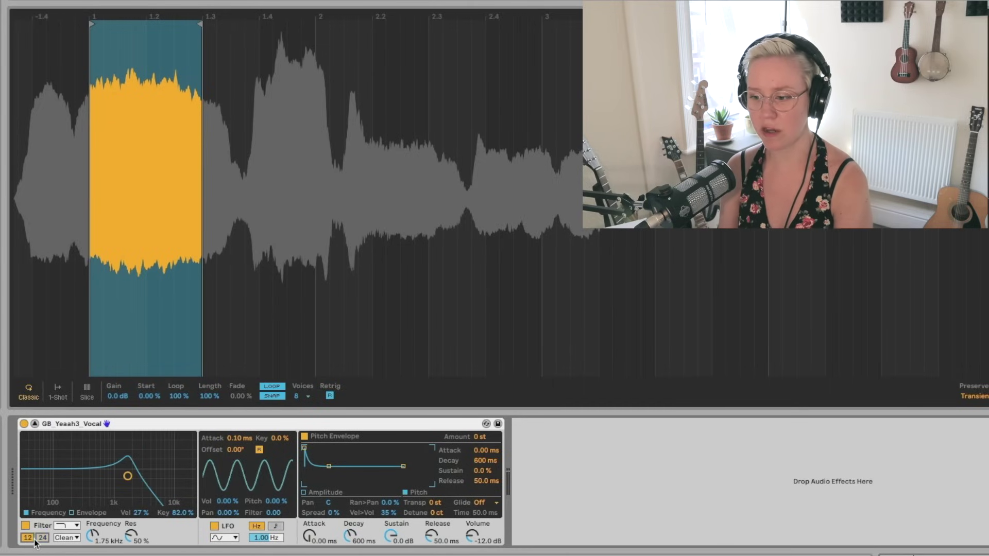
pyautogui.click(42, 539)
pyautogui.click(27, 538)
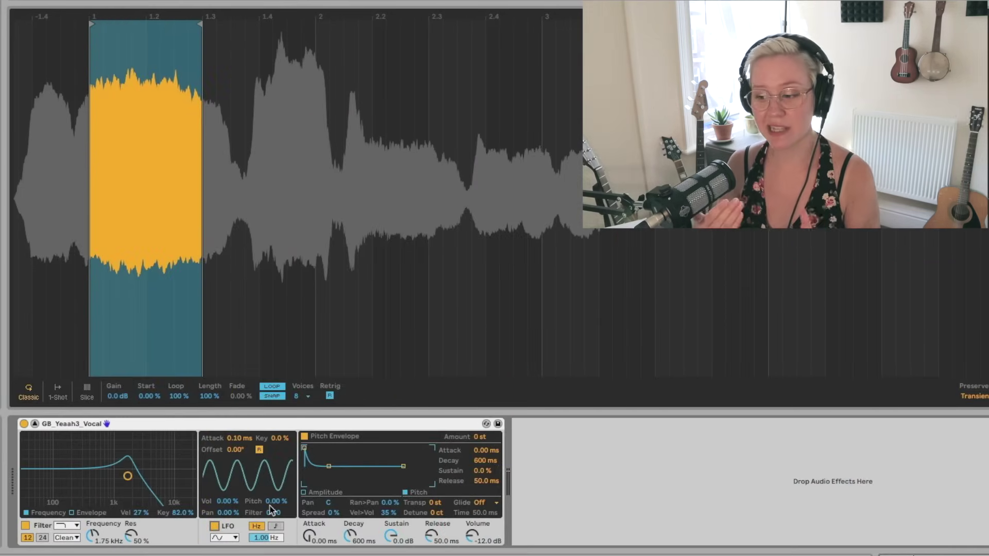
# Step: Compare the LFO's tempo-synced rate with its free rate and leave it in Hz mode
pyautogui.click(255, 525)
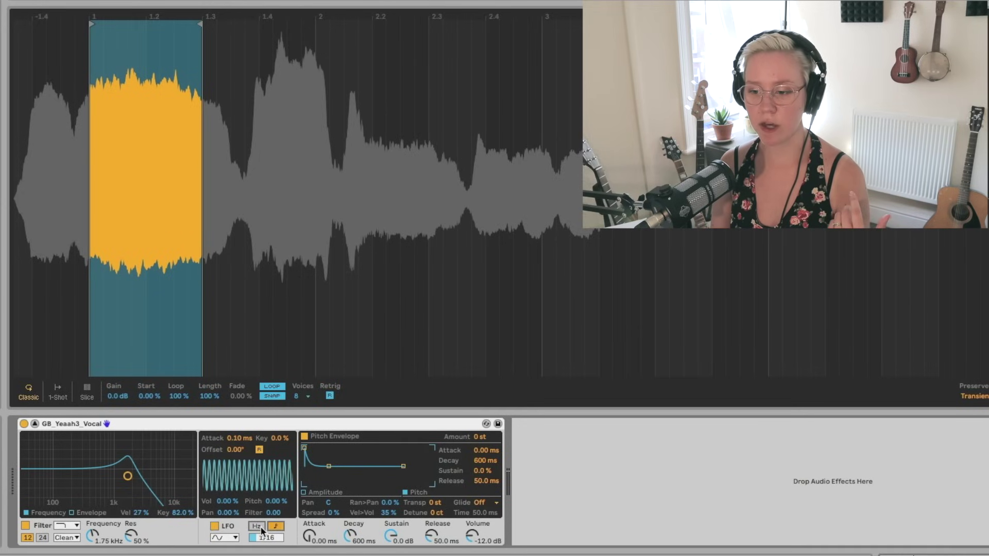
pyautogui.click(256, 527)
pyautogui.click(276, 526)
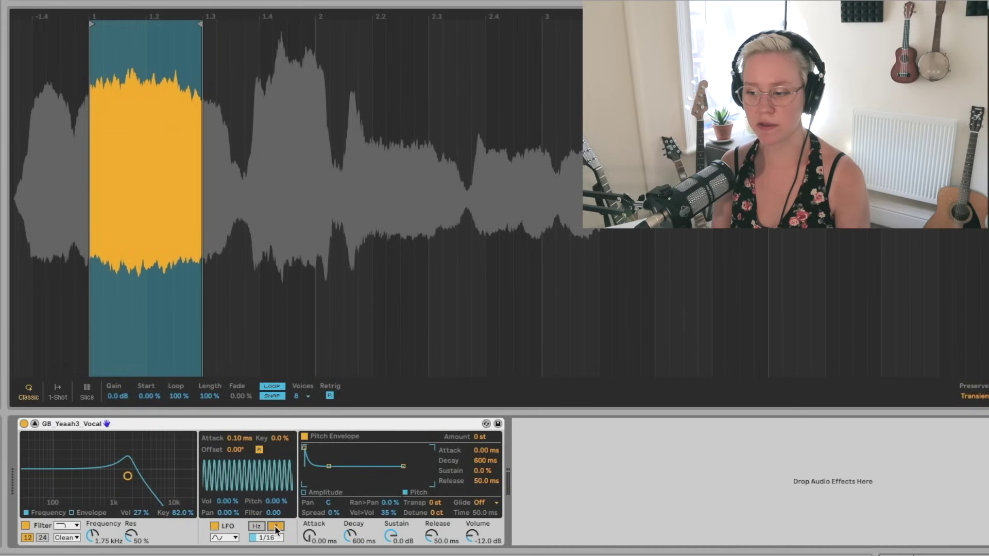
pyautogui.click(257, 527)
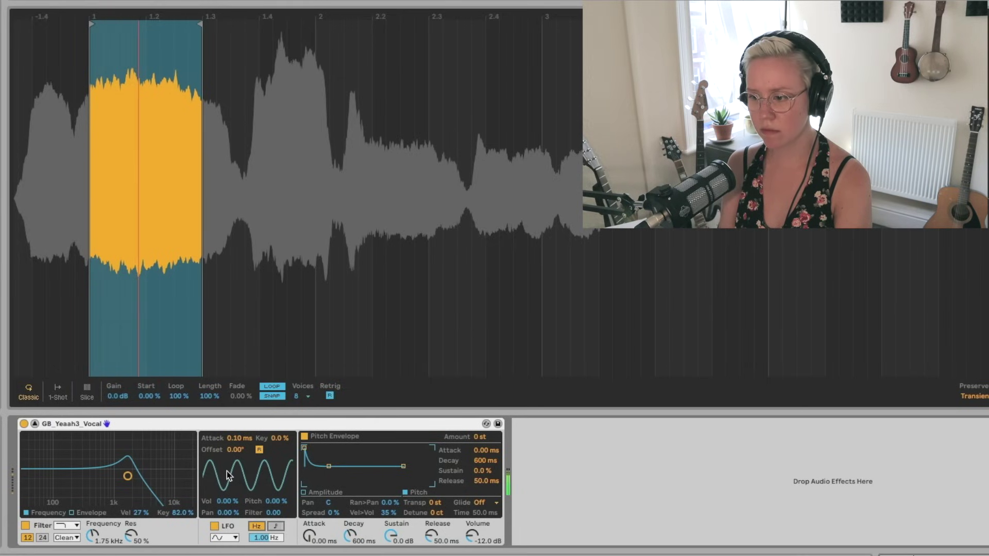
# Step: Set the Start offset to 30.5 %, sweep the filter cutoff, and leave it at 780 Hz with 34 % resonance
pyautogui.click(299, 402)
pyautogui.click(299, 401)
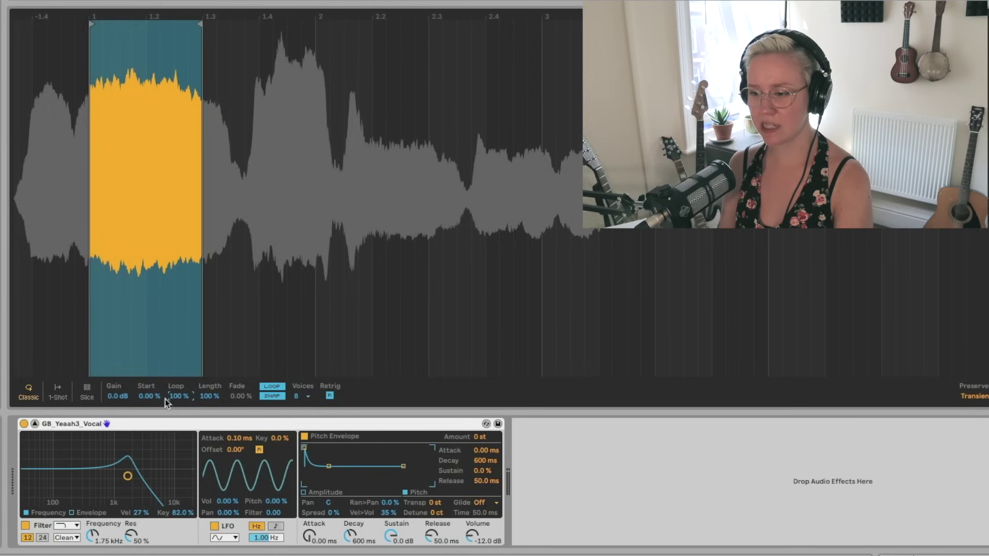
pyautogui.moveTo(149, 397)
pyautogui.mouseDown()
pyautogui.moveTo(149, 384)
pyautogui.moveTo(150, 400)
pyautogui.mouseUp()
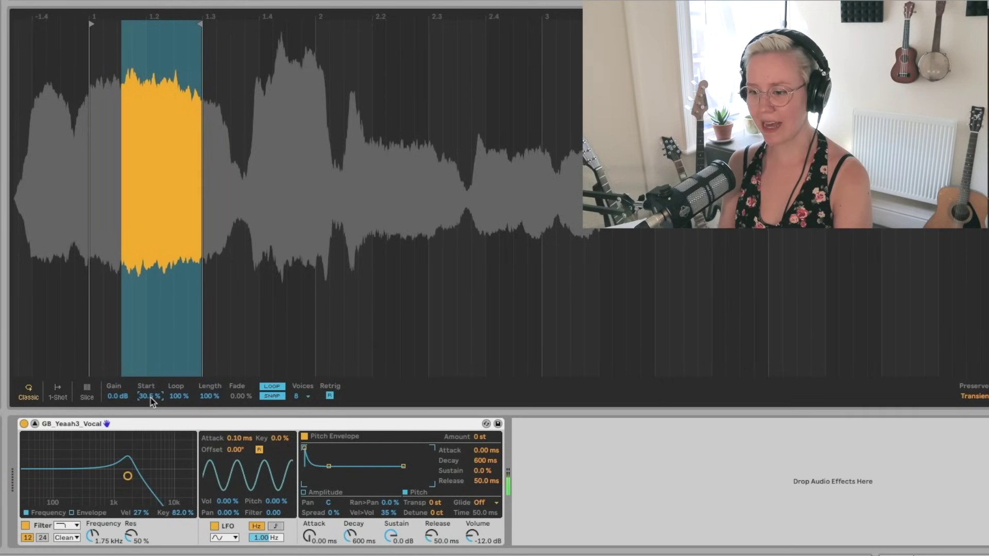
pyautogui.moveTo(133, 474); pyautogui.dragTo(94, 477)
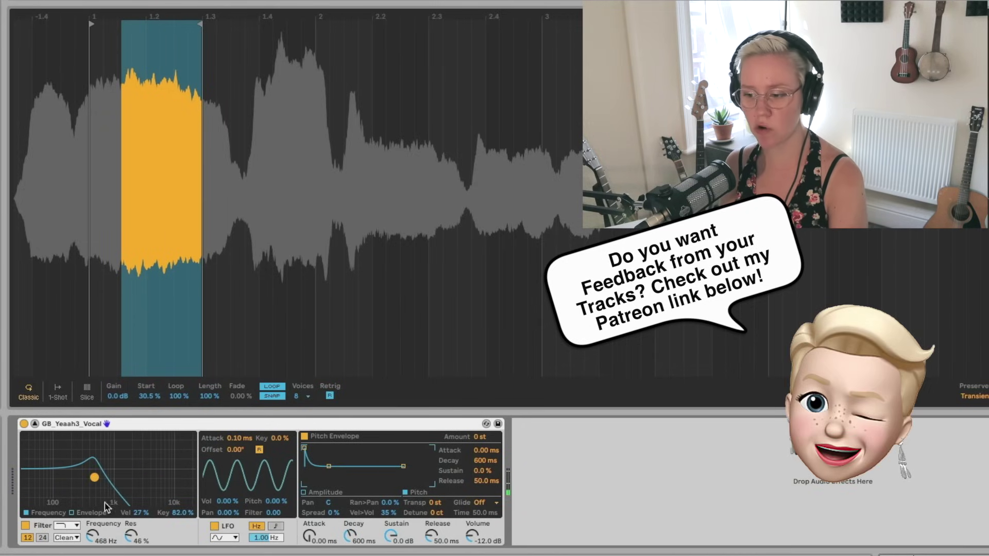
pyautogui.moveTo(94, 477); pyautogui.dragTo(146, 478)
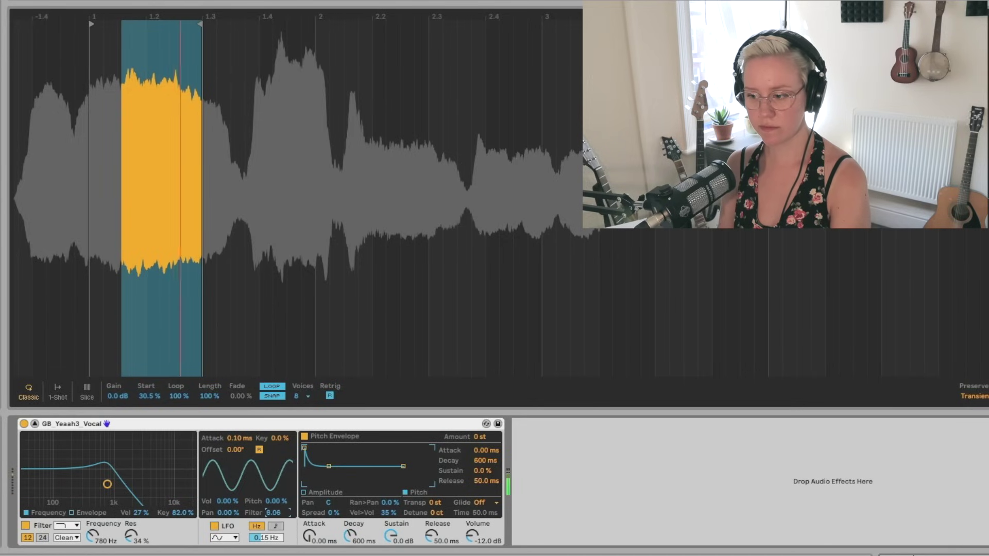
# Step: Try an LFO filter modulation amount of 24 and reset it to 0
pyautogui.write('24')
pyautogui.press('Return')
pyautogui.press('Delete')
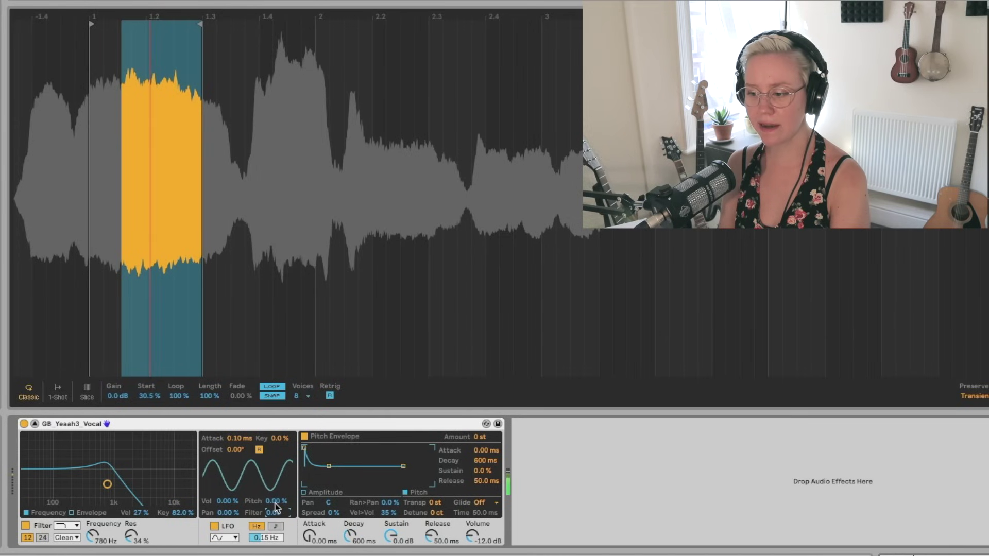
# Step: Try LFO modulation on pitch and then on pan up to 99.2 %, resetting both amounts to 0 %
pyautogui.moveTo(276, 501)
pyautogui.mouseDown()
pyautogui.moveTo(277, 464)
pyautogui.moveTo(277, 504)
pyautogui.mouseUp()
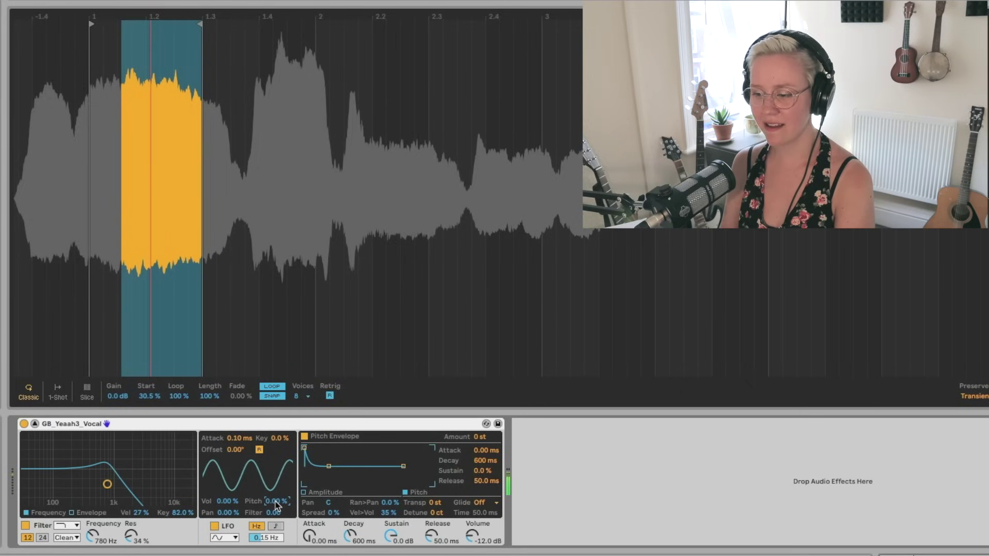
pyautogui.click(226, 514)
pyautogui.moveTo(226, 514); pyautogui.dragTo(226, 463)
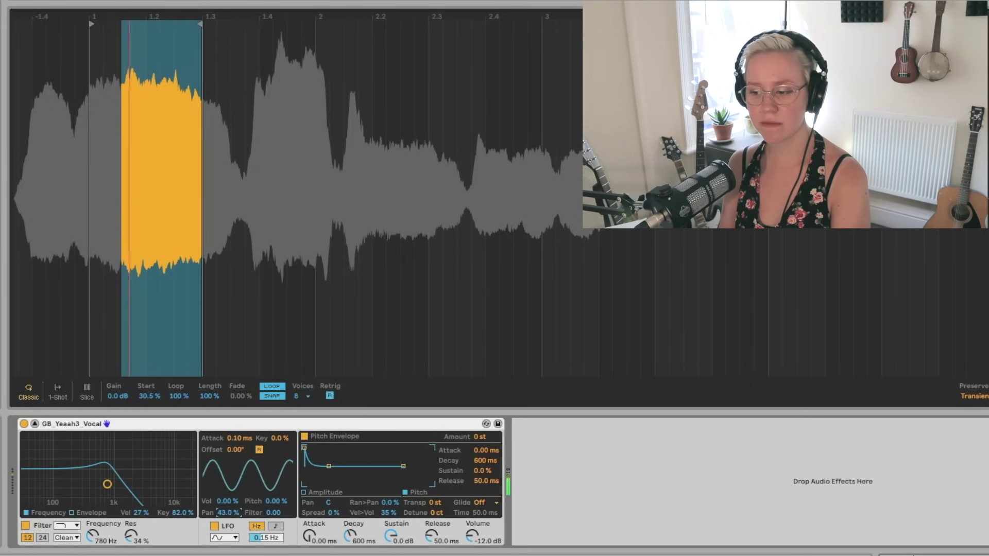
pyautogui.press('Delete')
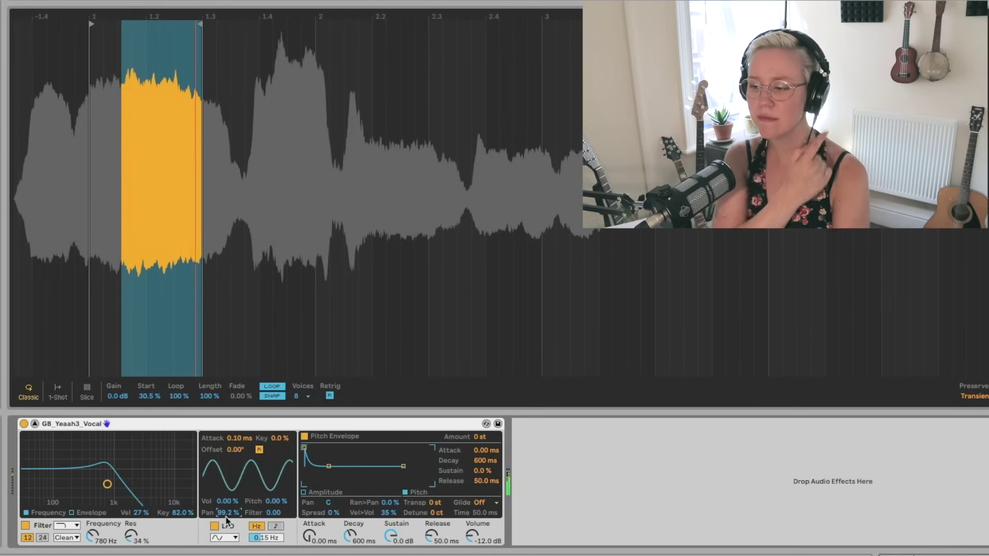
# Step: Set the LFO offset to 50.6°, sync its rate to 1/24, and set its filter modulation amount to 24
pyautogui.moveTo(235, 449); pyautogui.dragTo(254, 435)
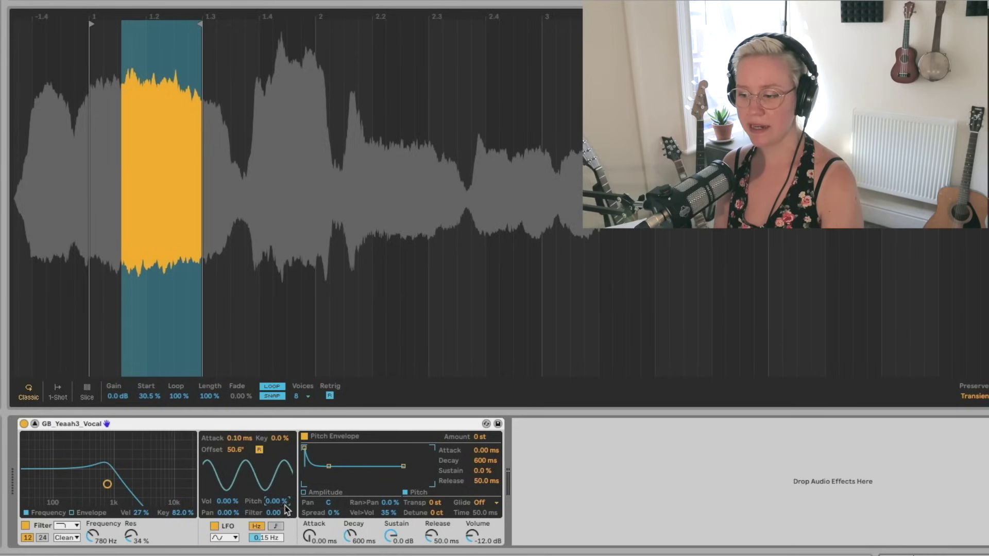
pyautogui.click(277, 526)
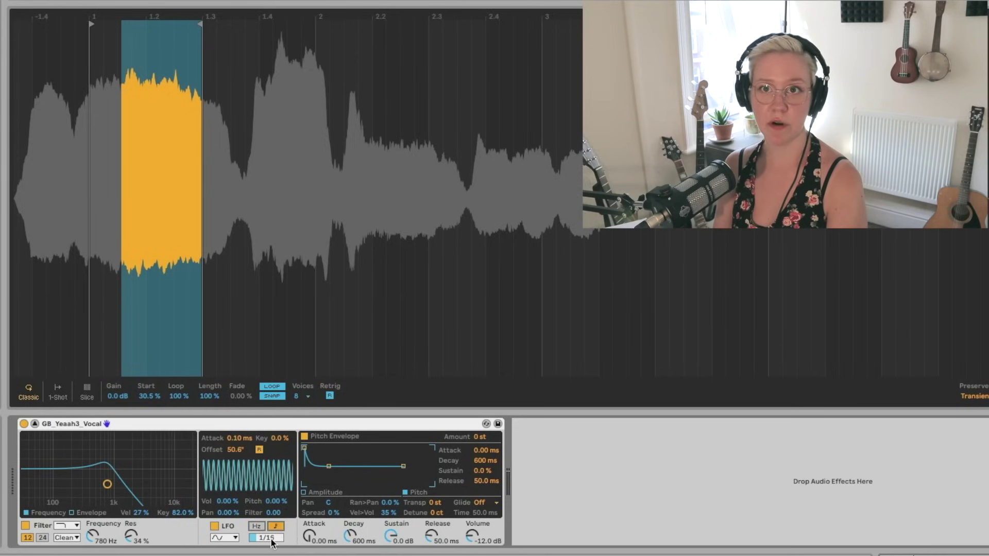
pyautogui.moveTo(271, 542); pyautogui.dragTo(267, 542)
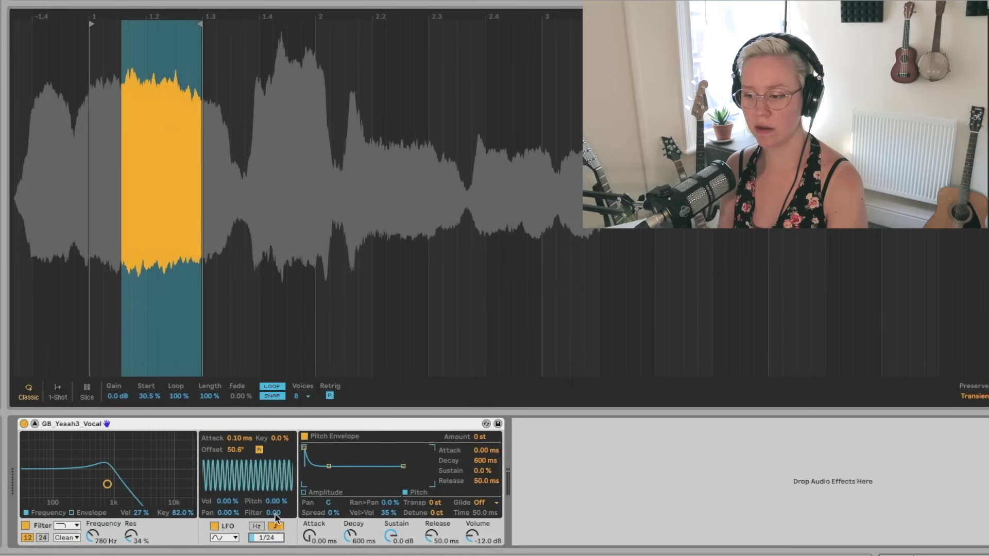
pyautogui.moveTo(275, 513); pyautogui.dragTo(275, 491)
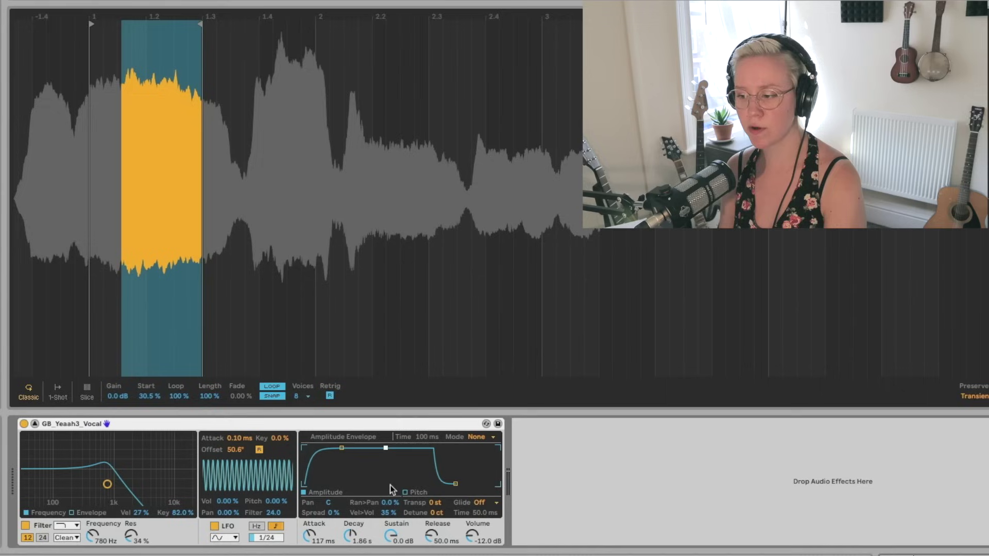
# Step: Shape the pitch envelope with a 2.33 ms attack, 60.0 s decay and 21 % sustain, leaving its amount at 0 st
pyautogui.click(418, 487)
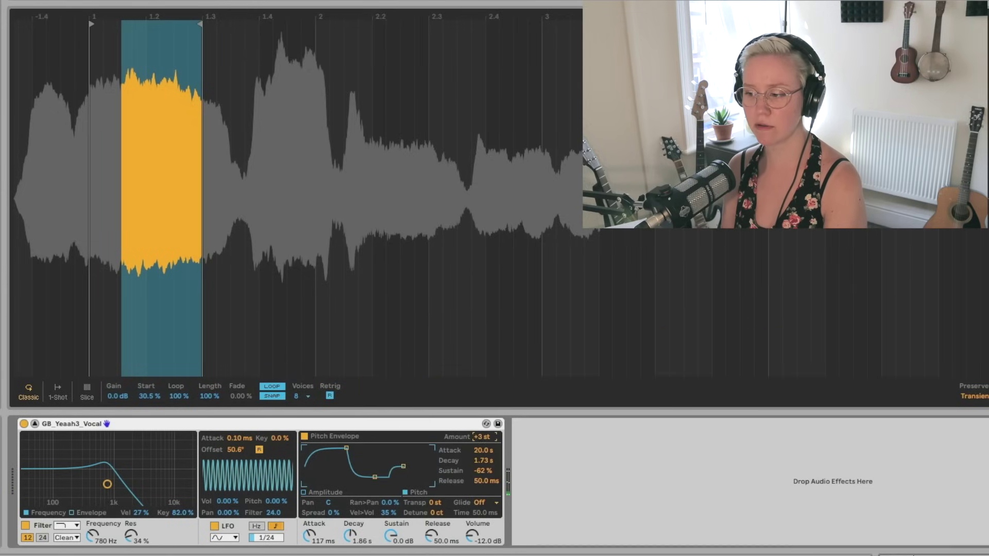
pyautogui.moveTo(345, 452)
pyautogui.mouseDown()
pyautogui.moveTo(346, 435)
pyautogui.moveTo(346, 452)
pyautogui.moveTo(315, 451)
pyautogui.moveTo(353, 483)
pyautogui.moveTo(357, 462)
pyautogui.mouseUp()
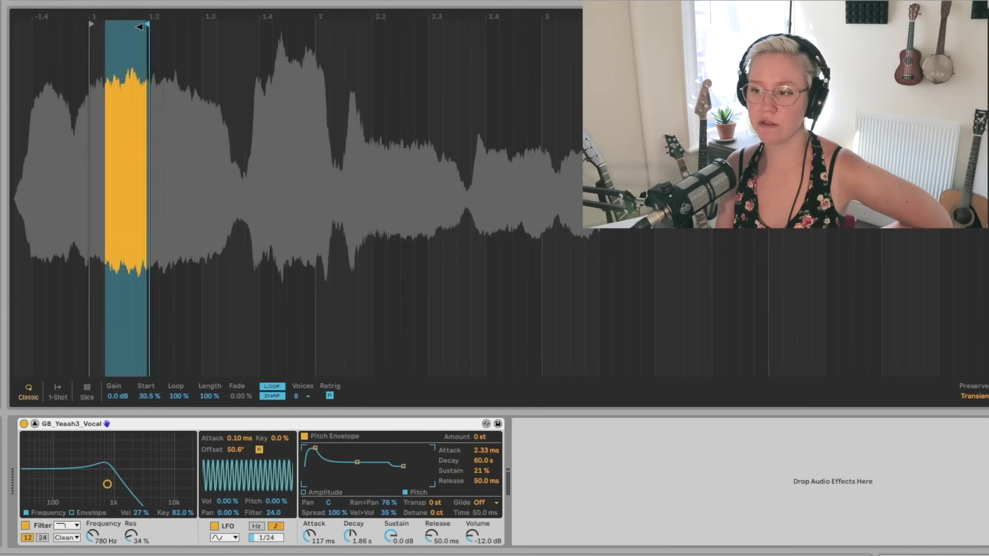
# Step: Shorten the sample region to a very thin slice starting at beat 1 of the waveform
pyautogui.moveTo(148, 31); pyautogui.dragTo(86, 30)
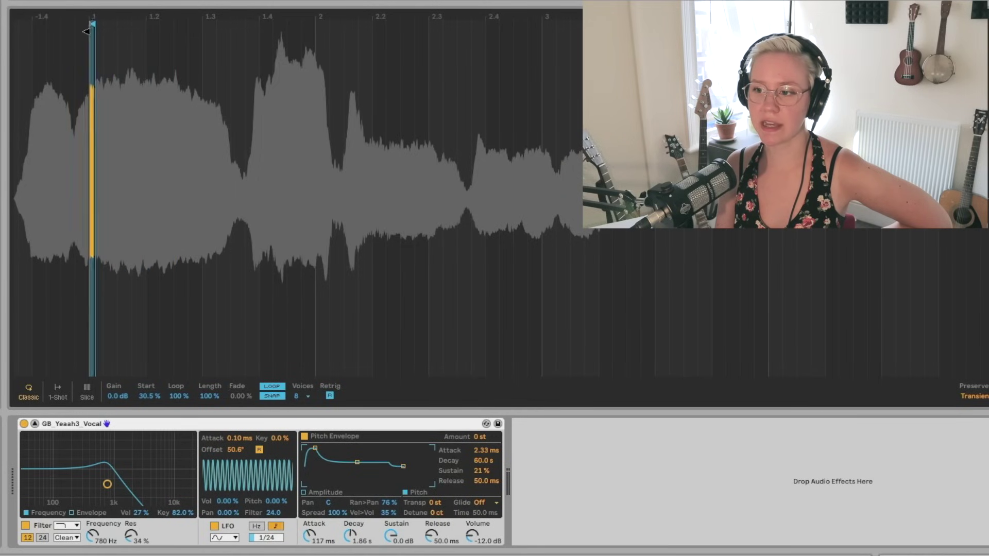
pyautogui.scroll(3, 91, 138)
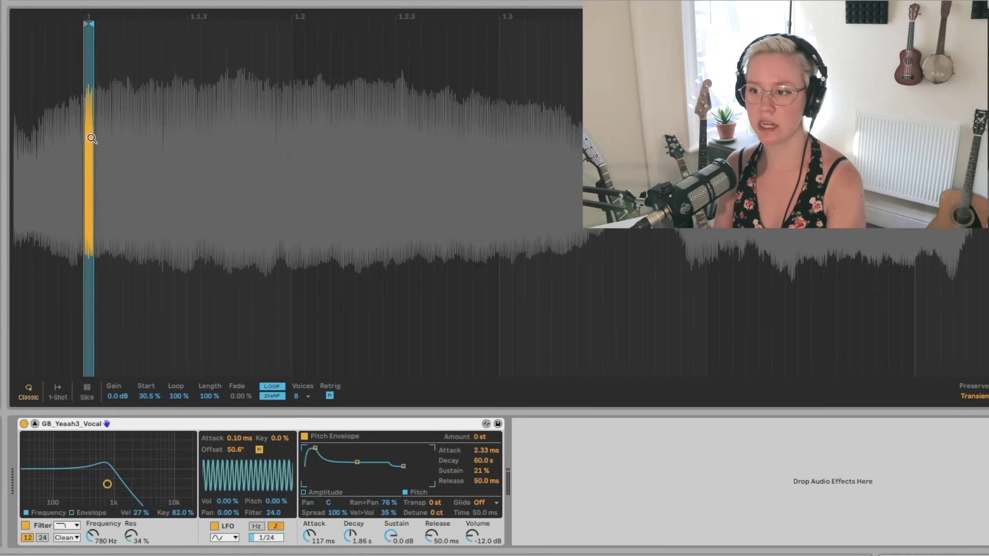
pyautogui.hscroll(-5, 91, 138)
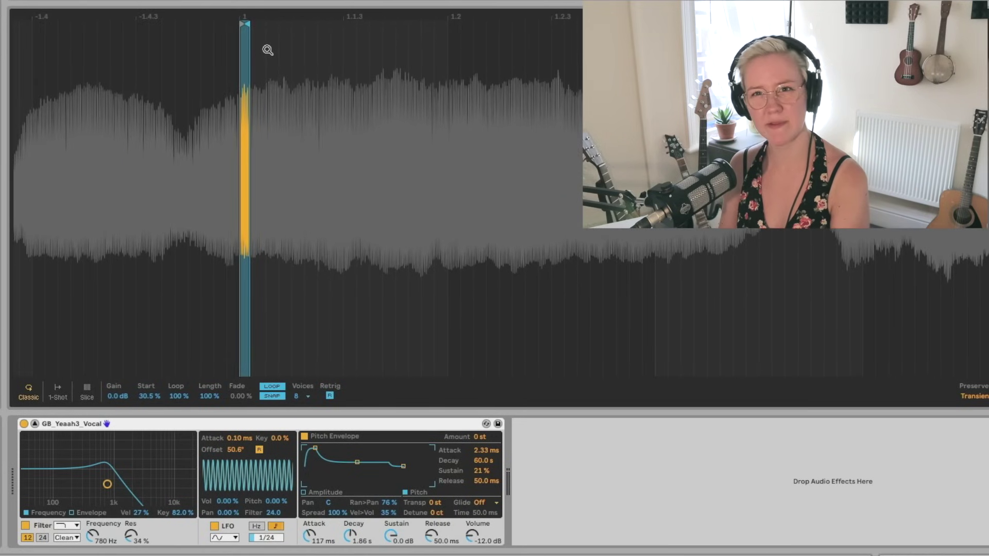
# Step: Narrow the sample region at beat 1 even further and set the random pan amount to 100 %
pyautogui.moveTo(245, 23); pyautogui.dragTo(241, 25)
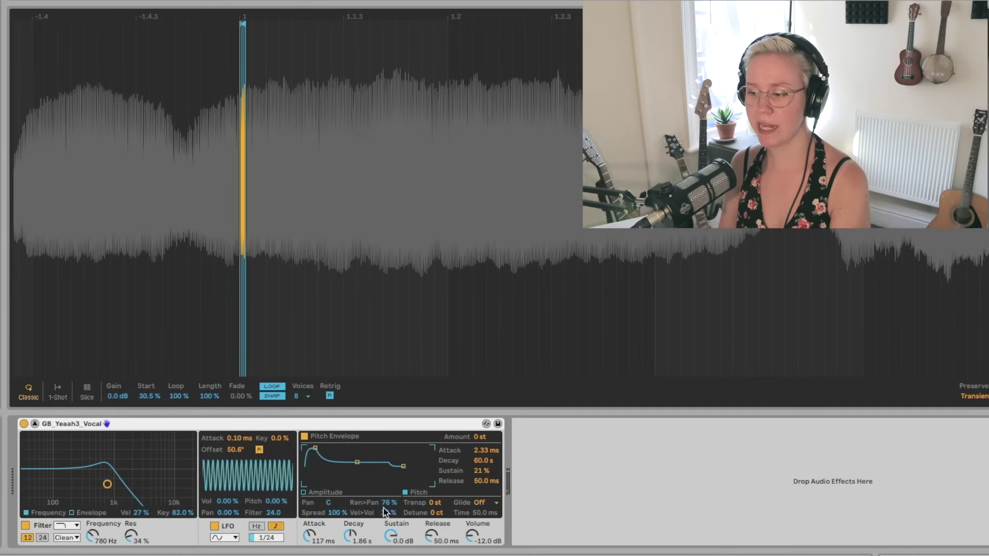
pyautogui.moveTo(383, 507); pyautogui.dragTo(383, 506)
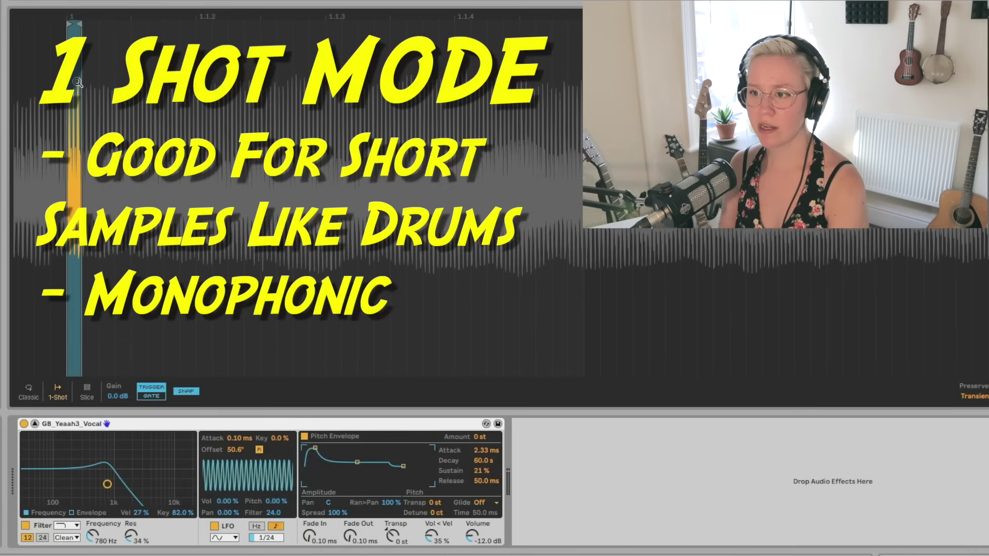
# Step: Lengthen the 1-Shot sample region to about 1.1.3, switch playback from Trigger to Gate, and extend the region end further
pyautogui.scroll(-3, 245, 233)
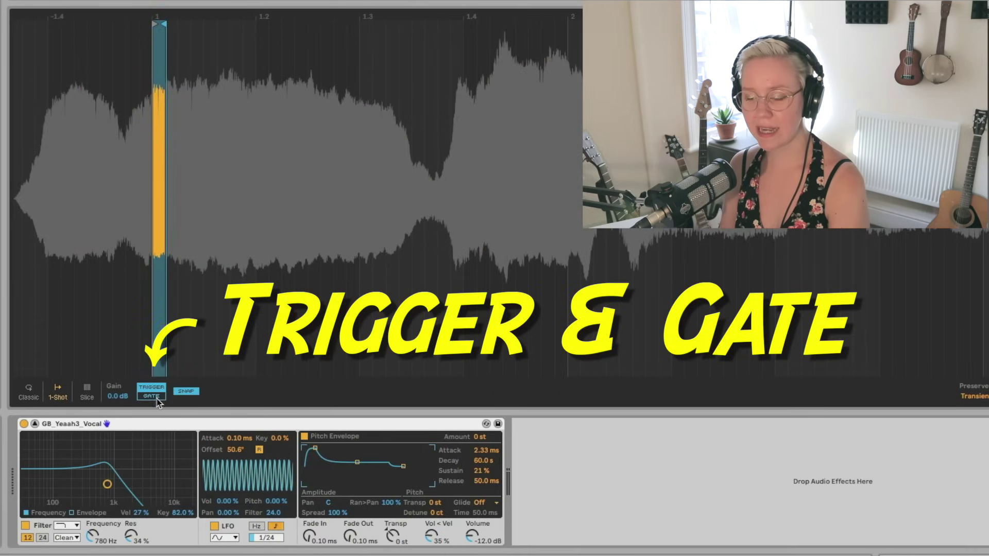
pyautogui.scroll(3, 183, 170)
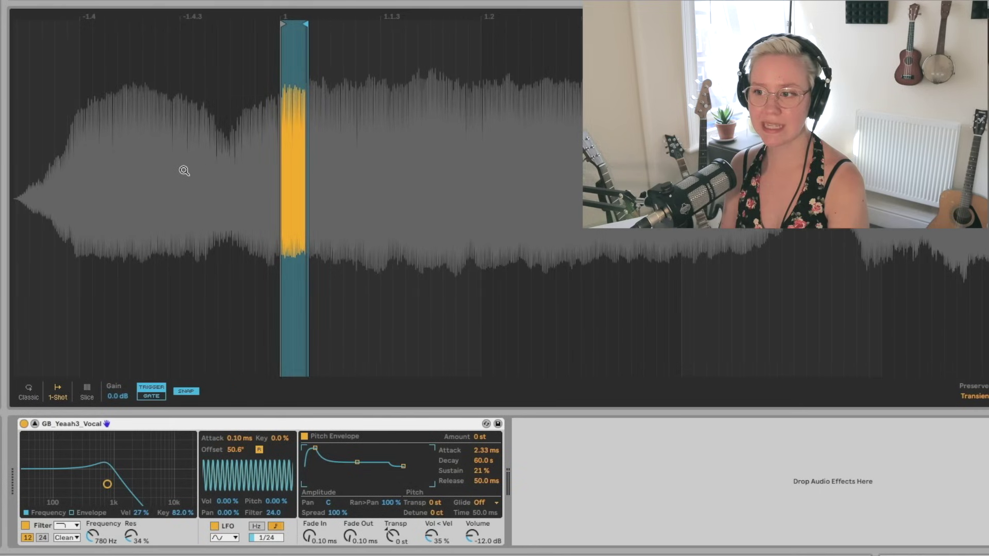
pyautogui.moveTo(305, 23); pyautogui.dragTo(402, 25)
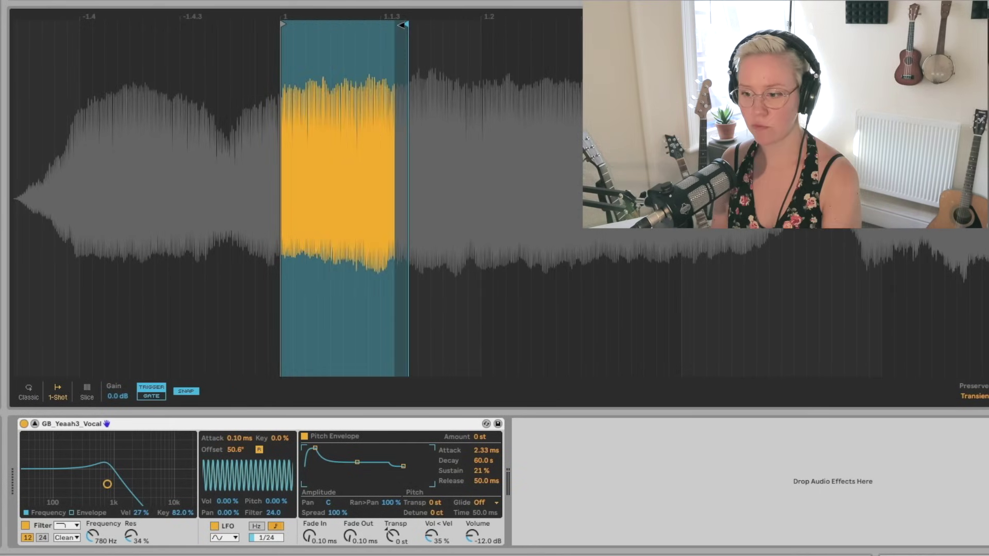
pyautogui.click(155, 400)
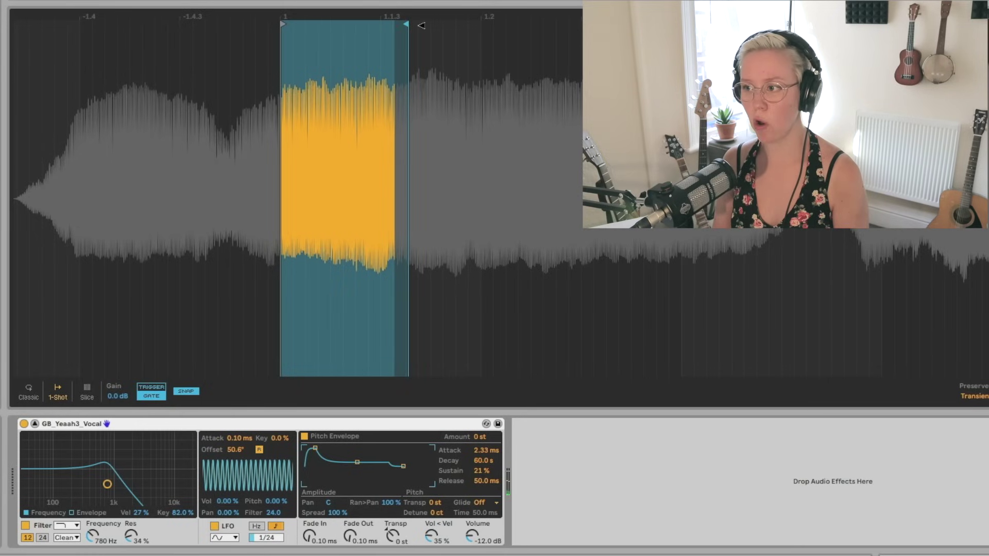
pyautogui.moveTo(406, 24); pyautogui.dragTo(577, 25)
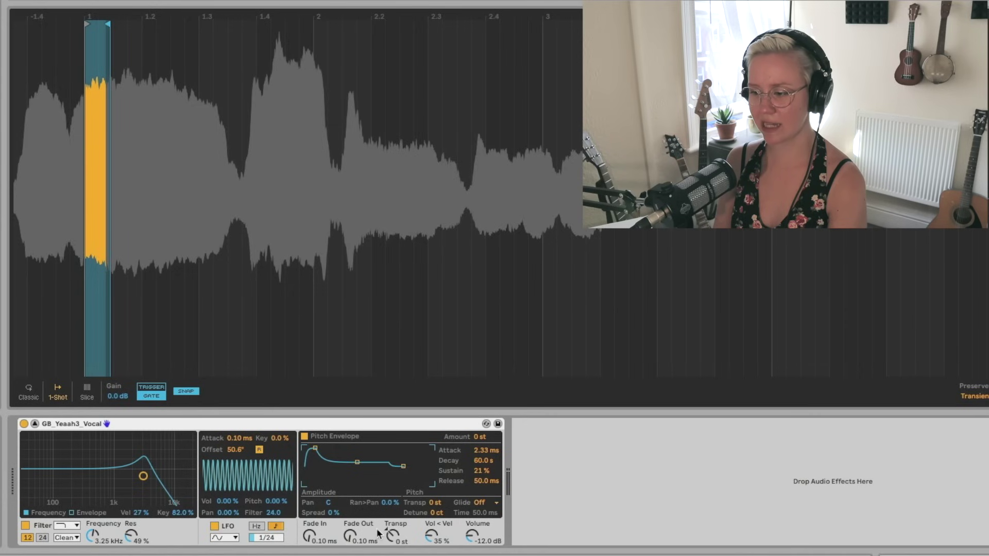
# Step: Try fade-out times up to 185 ms, settling on an 85.2 ms fade-out and a 0.00 ms fade-in
pyautogui.moveTo(353, 540); pyautogui.dragTo(353, 542)
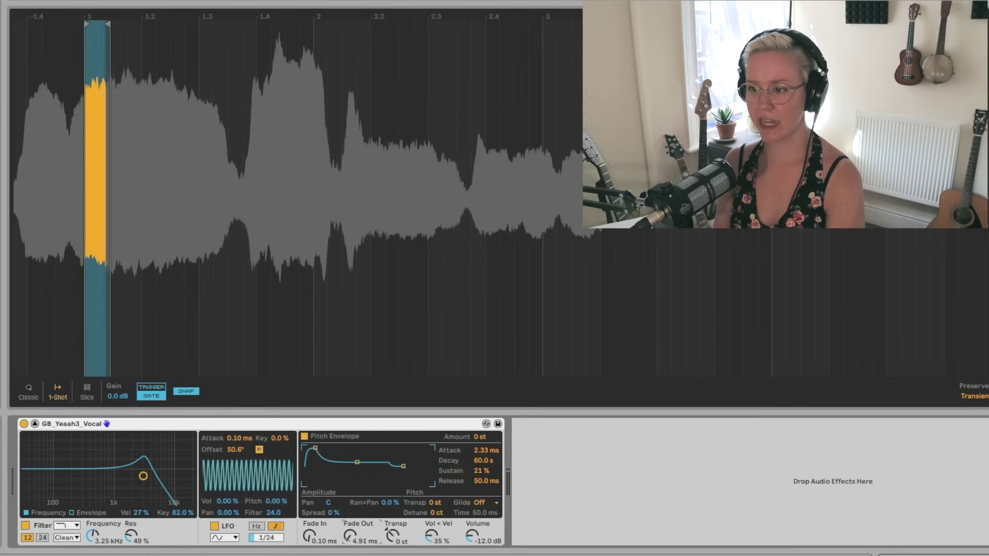
pyautogui.moveTo(350, 542); pyautogui.dragTo(349, 540)
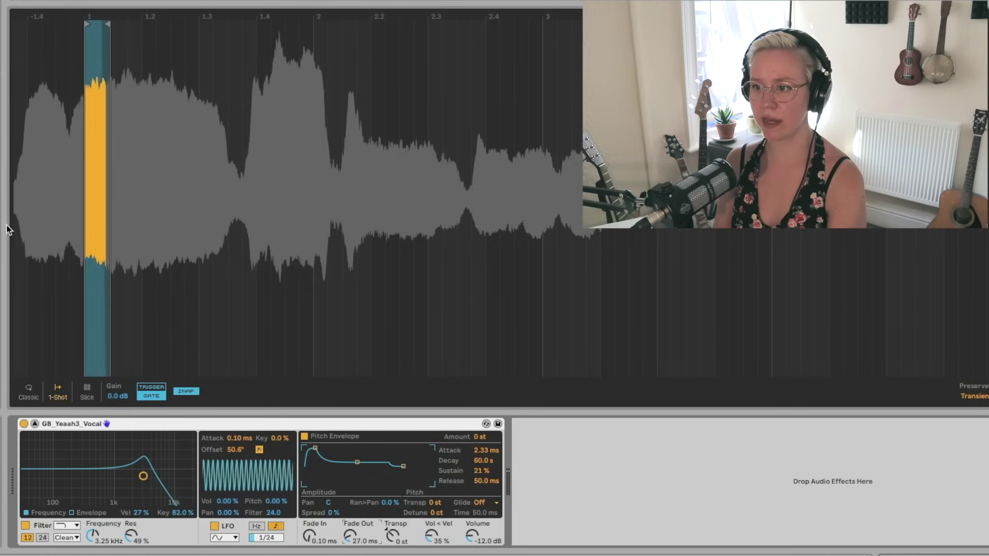
pyautogui.moveTo(63, 238); pyautogui.dragTo(60, 254)
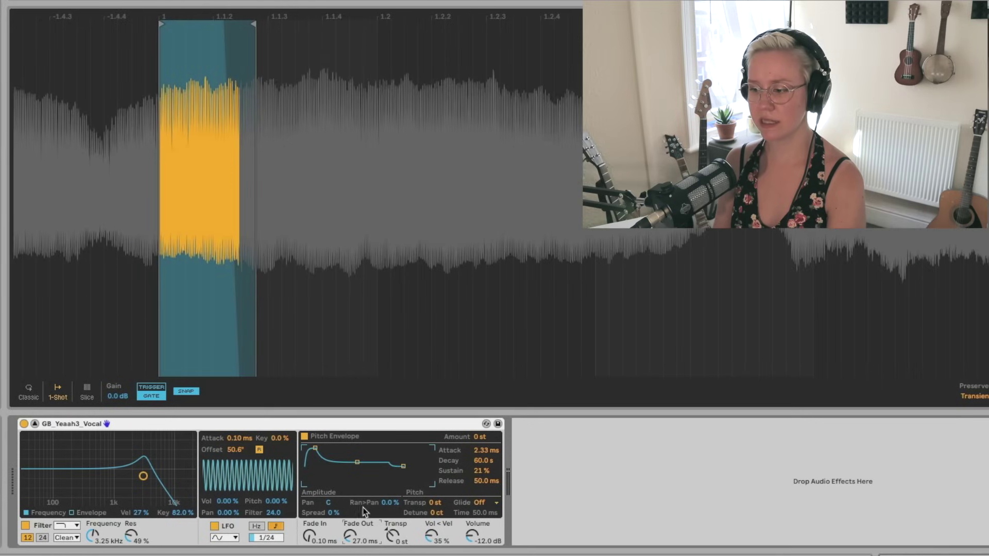
pyautogui.press('Delete')
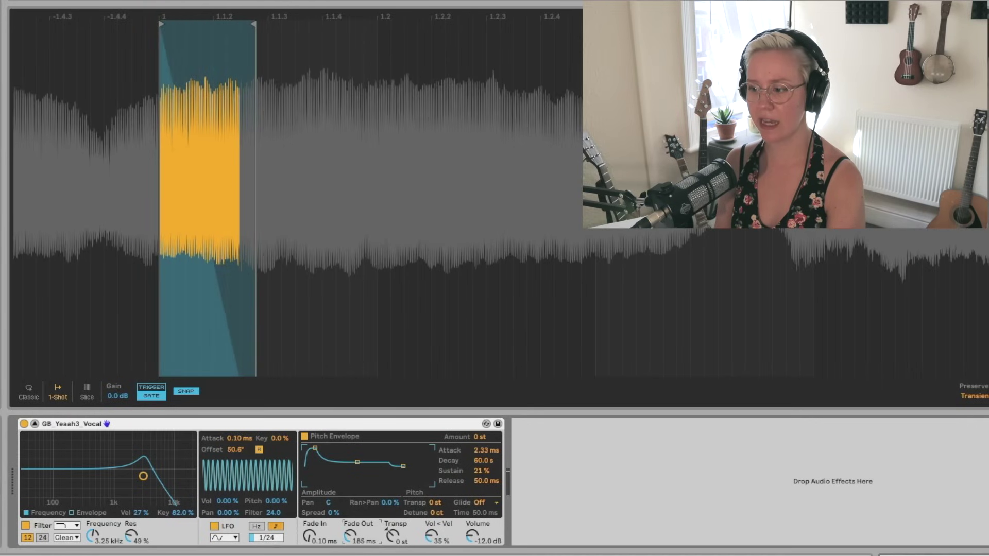
pyautogui.moveTo(349, 542); pyautogui.dragTo(351, 535)
pyautogui.moveTo(309, 537); pyautogui.dragTo(309, 522)
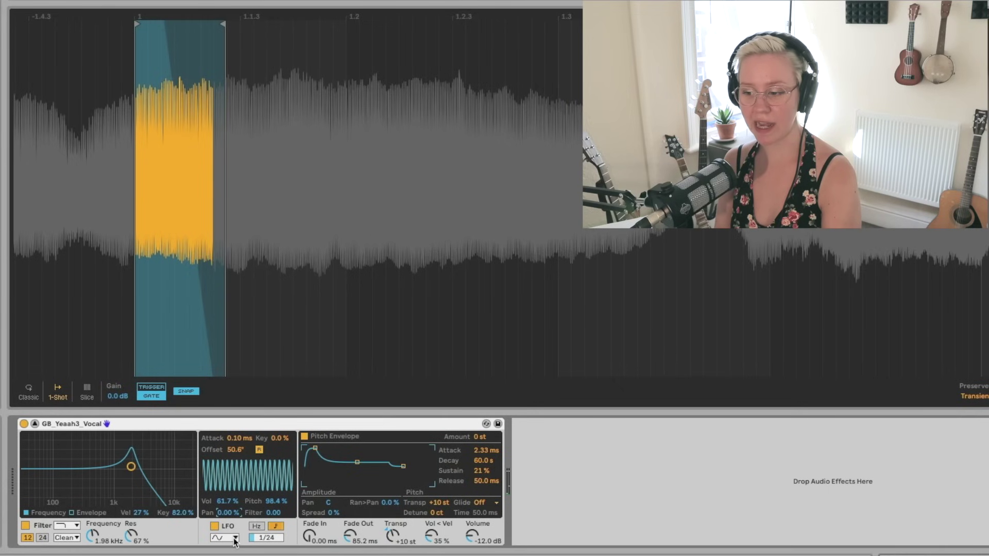
# Step: Try the random LFO shape, change it to the falling sawtooth, and set filter modulation to 13.7 at a free rate of 0.15 Hz
pyautogui.click(235, 538)
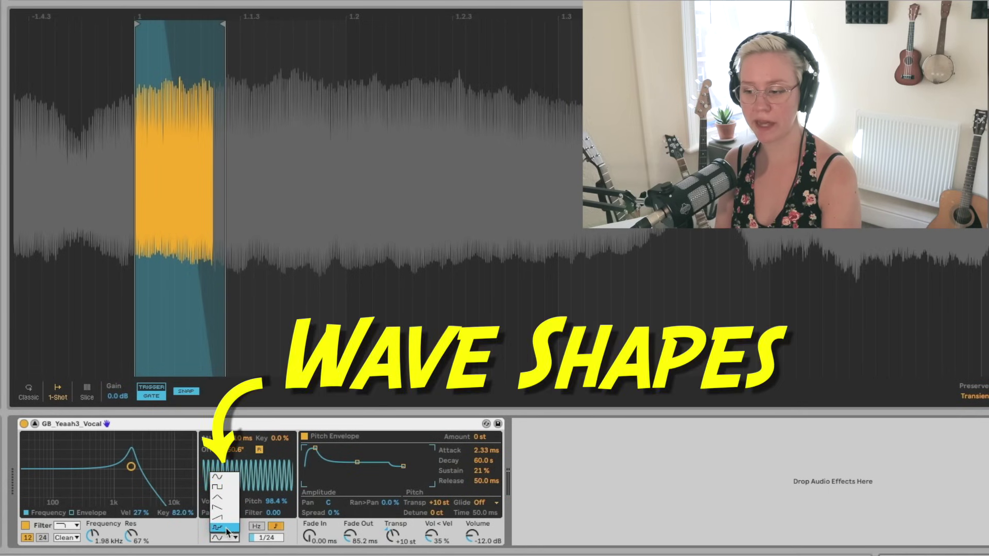
pyautogui.click(226, 528)
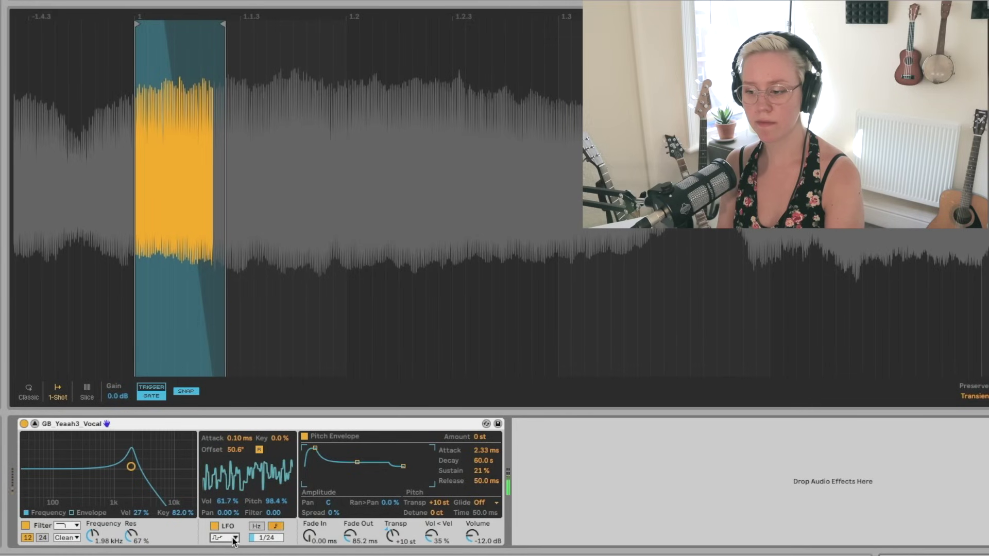
pyautogui.click(233, 540)
pyautogui.click(230, 527)
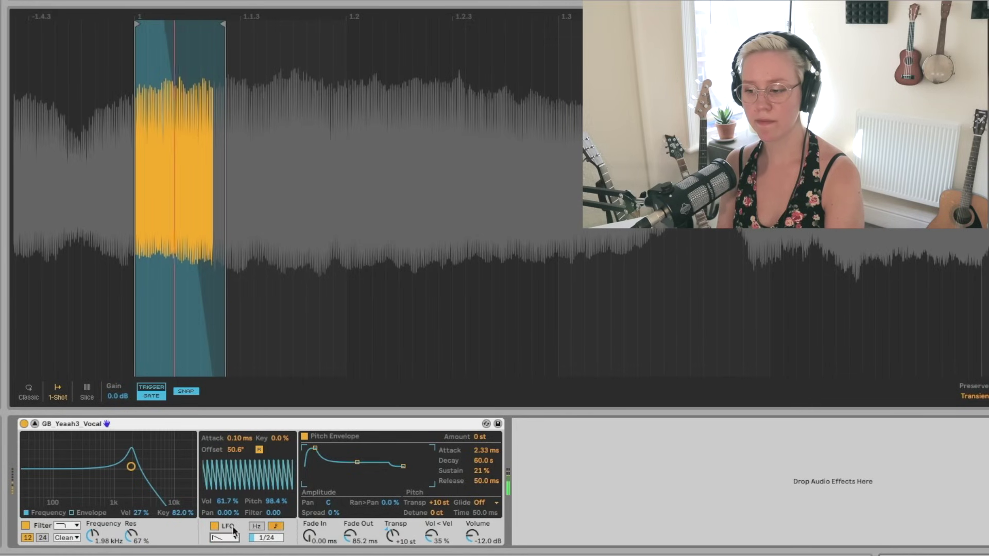
pyautogui.moveTo(273, 512); pyautogui.dragTo(274, 489)
pyautogui.click(257, 526)
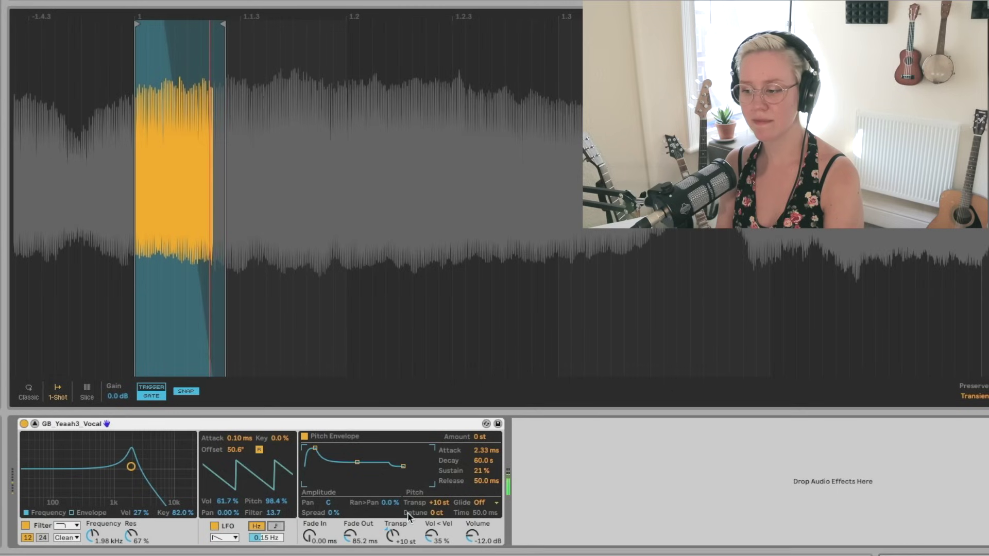
# Step: Reshape the pitch envelope at +48 st amount, trying different attacks and ending on 0.00 ms attack, 35.2 s decay and 66 % sustain
pyautogui.moveTo(358, 463); pyautogui.dragTo(341, 495)
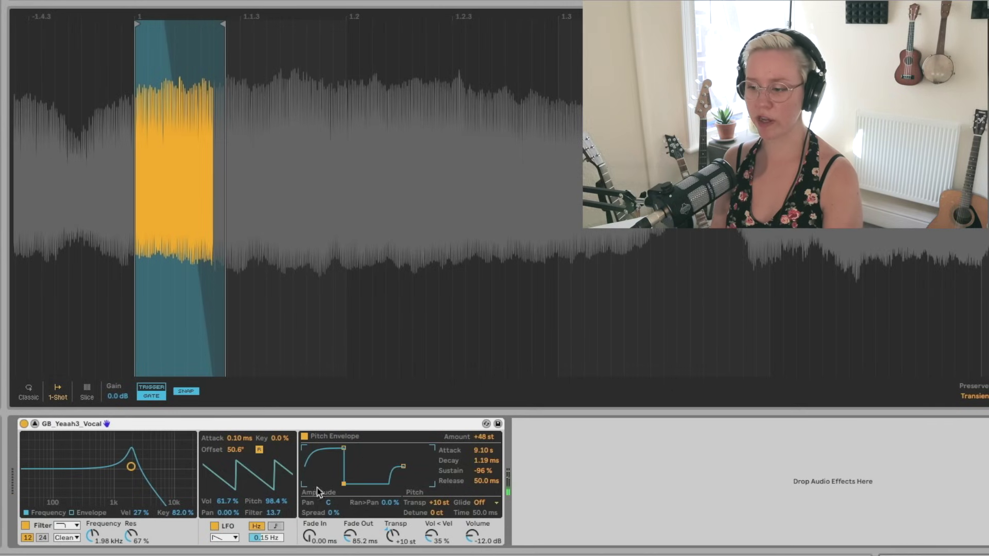
pyautogui.moveTo(343, 449); pyautogui.dragTo(327, 449)
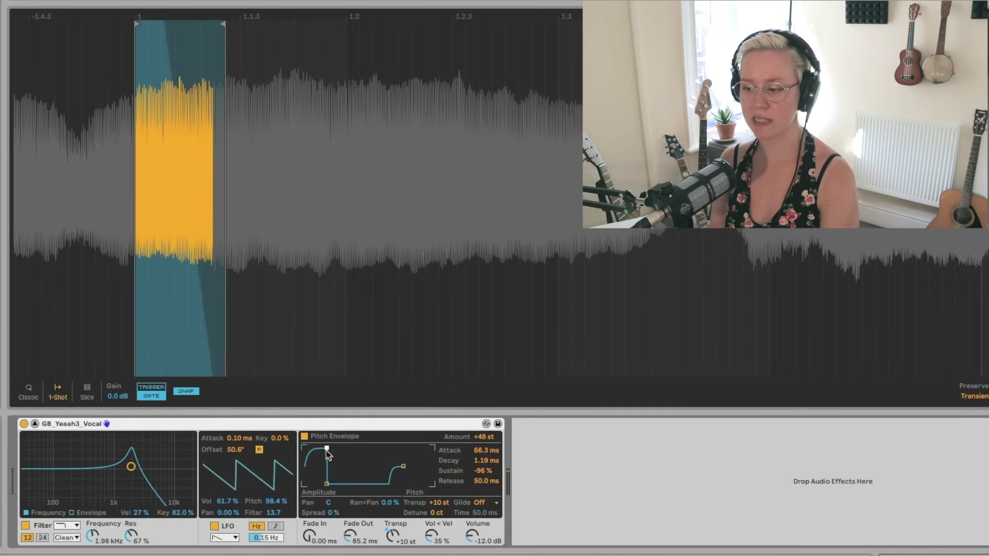
pyautogui.moveTo(327, 485); pyautogui.dragTo(362, 460)
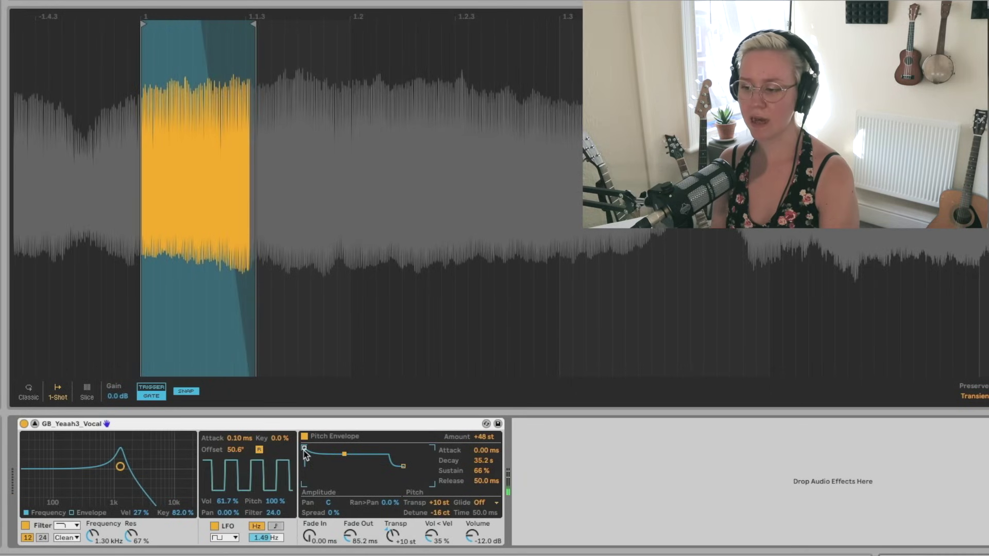
pyautogui.moveTo(305, 448)
pyautogui.mouseDown()
pyautogui.moveTo(360, 448)
pyautogui.moveTo(312, 448)
pyautogui.mouseUp()
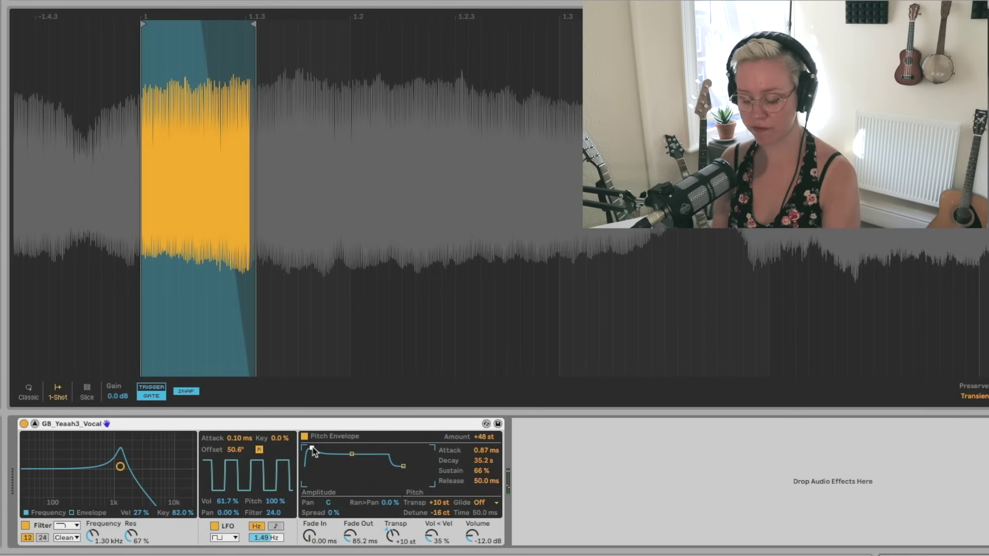
pyautogui.moveTo(312, 448); pyautogui.dragTo(304, 448)
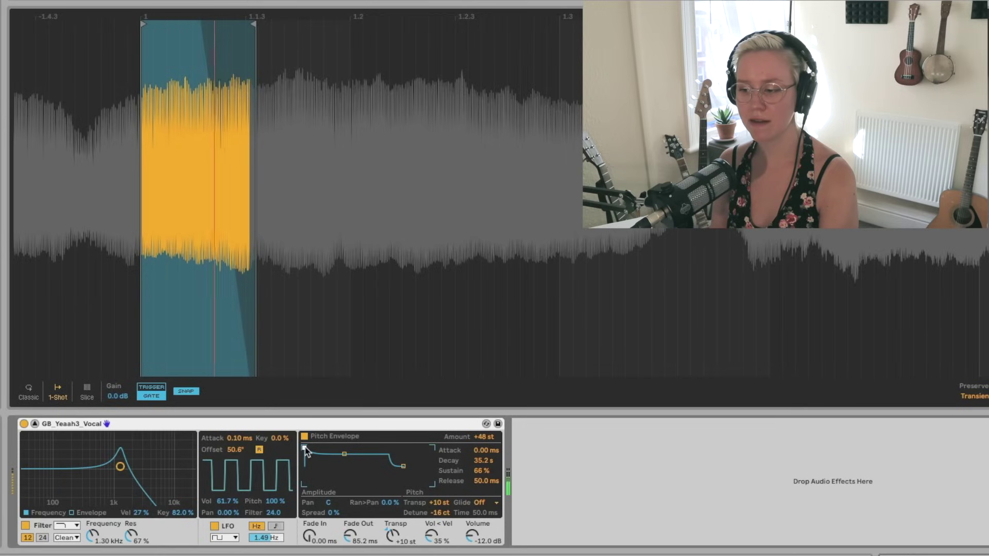
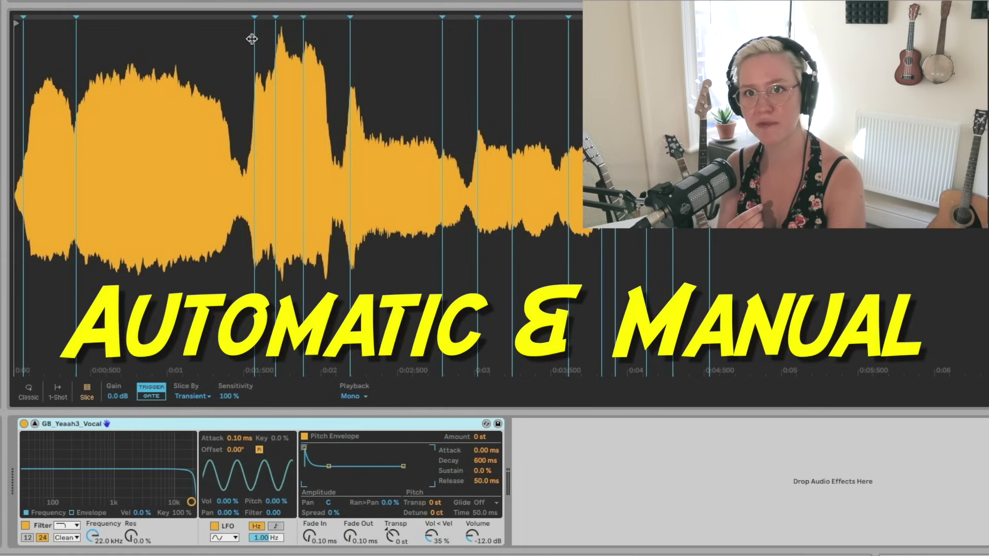
# Step: Add manual slices at about 1.2 s and 0.8 s, convert both to automatic slices, and add another manual slice at about 1.4 s
pyautogui.doubleClick(202, 23)
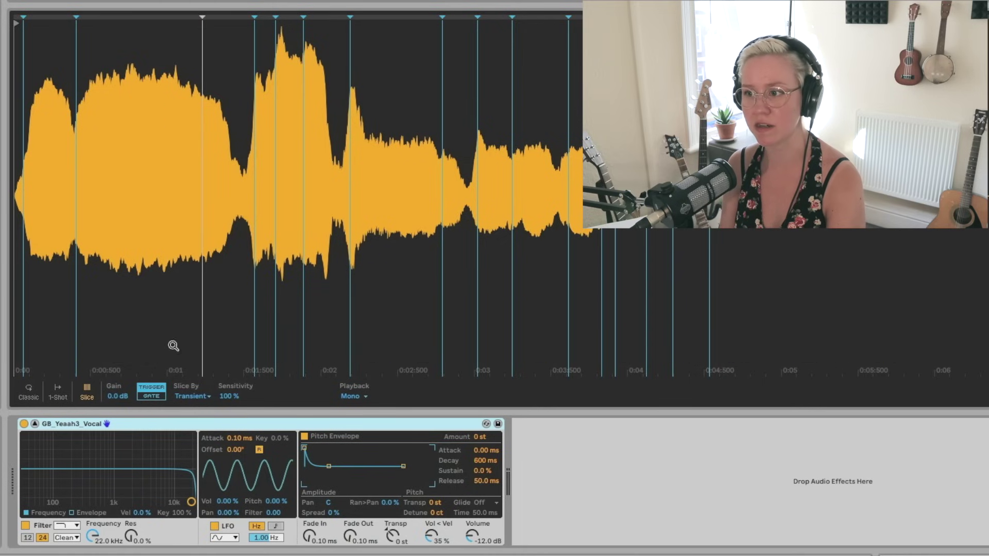
pyautogui.doubleClick(140, 34)
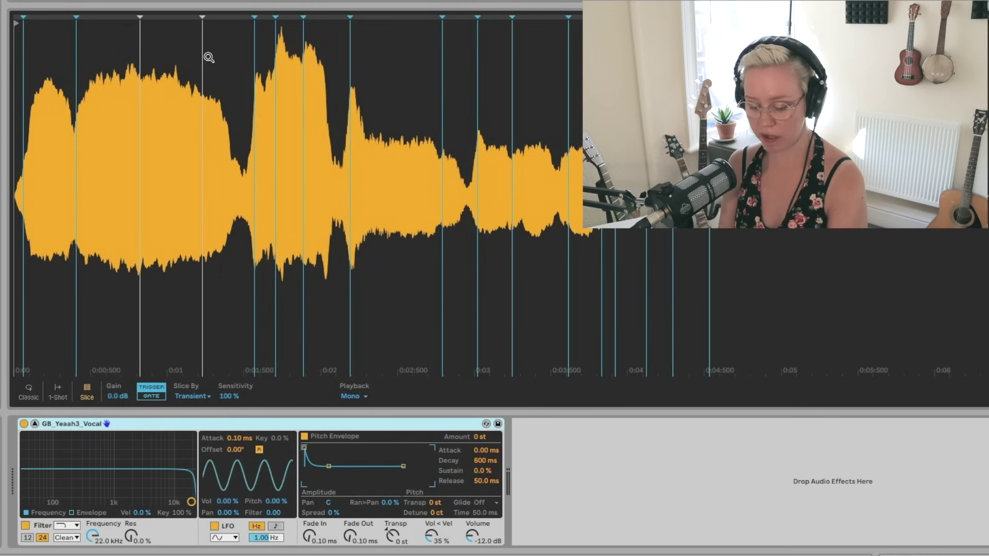
pyautogui.keyDown('alt'); pyautogui.click(203, 37); pyautogui.keyUp('alt')
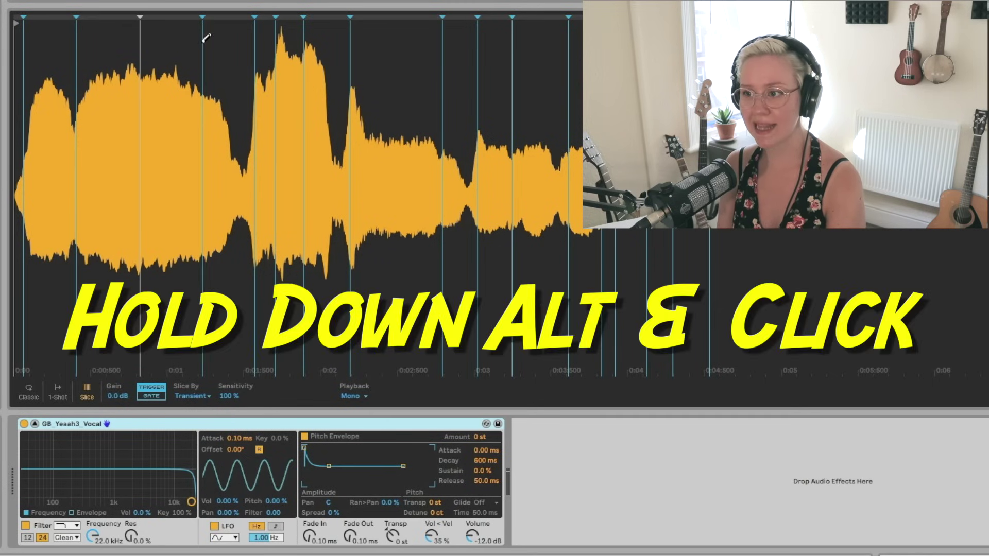
pyautogui.keyDown('alt'); pyautogui.click(141, 52); pyautogui.keyUp('alt')
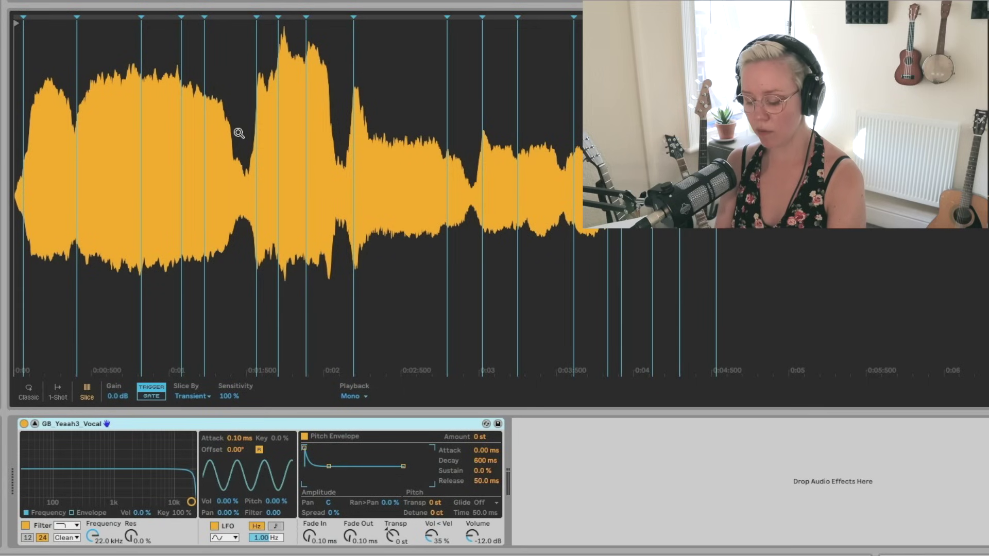
pyautogui.doubleClick(226, 92)
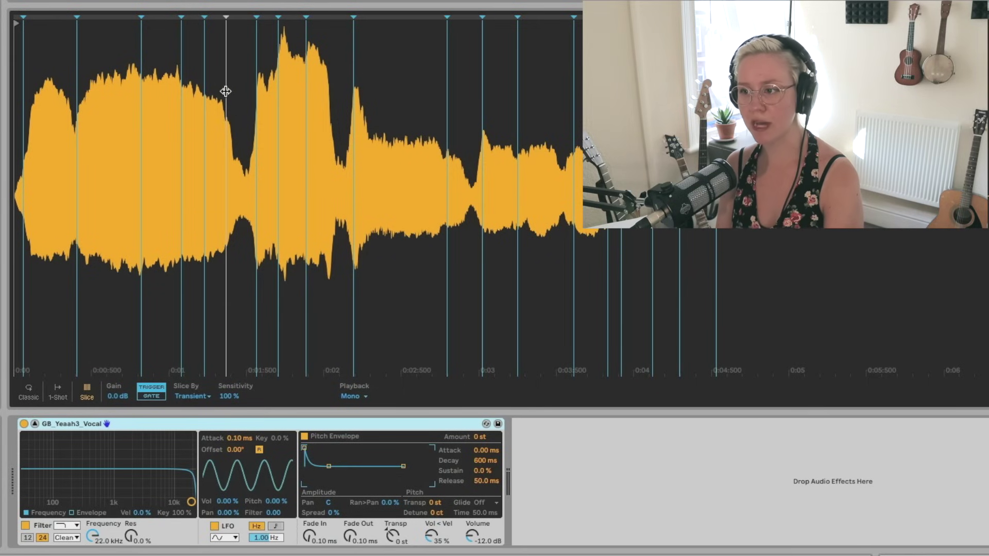
# Step: Keep slicing by Transient and try lowering the sensitivity to 44 % before setting it to 88 %
pyautogui.click(230, 397)
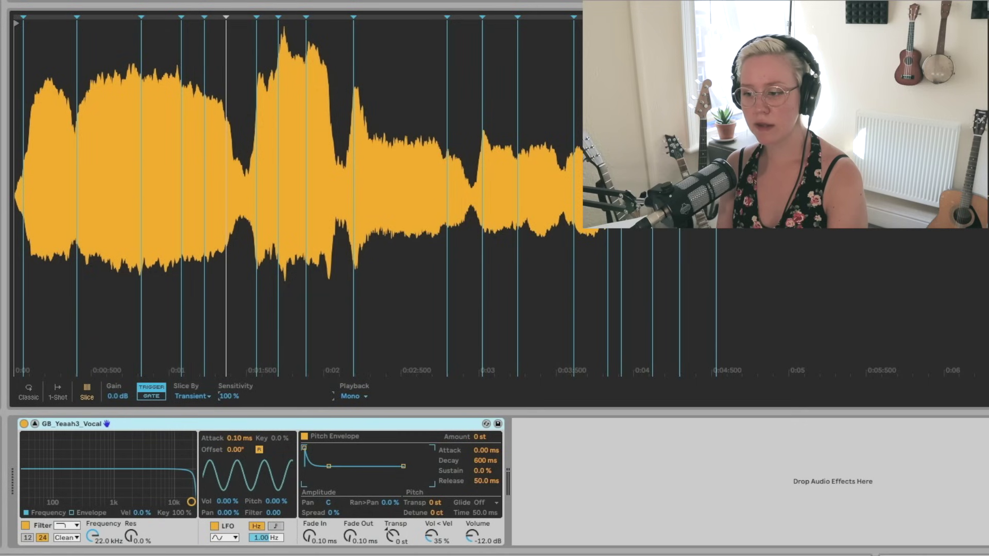
pyautogui.moveTo(229, 396); pyautogui.dragTo(230, 398)
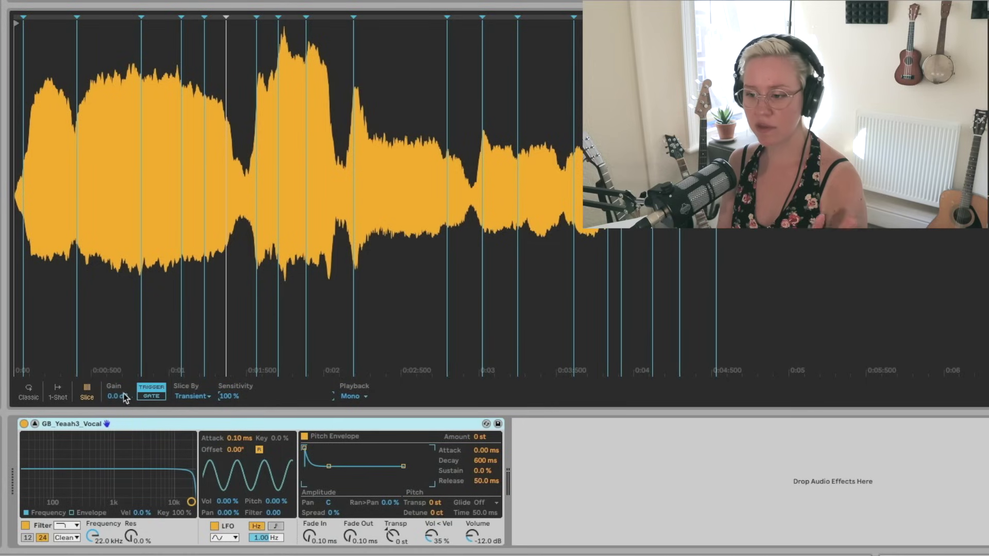
pyautogui.click(191, 397)
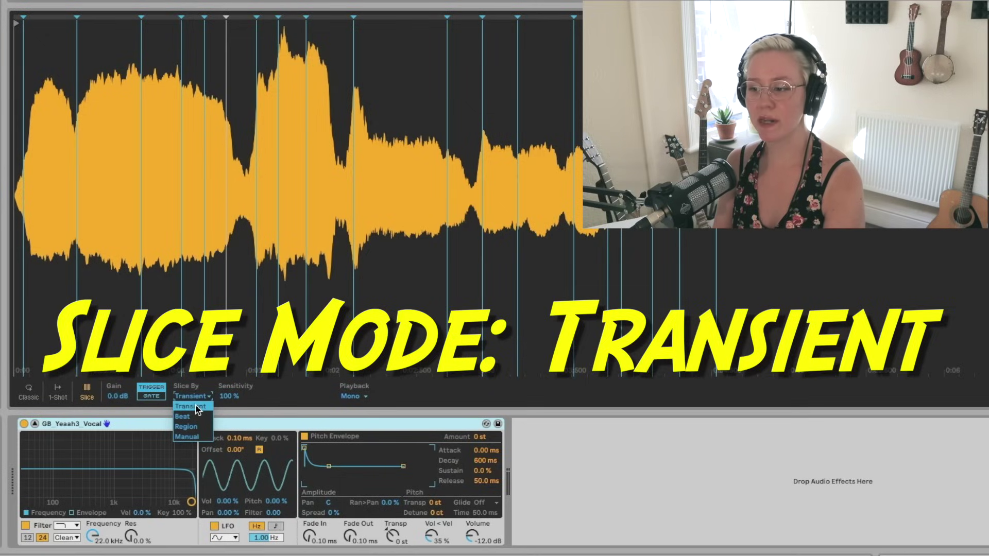
pyautogui.click(196, 409)
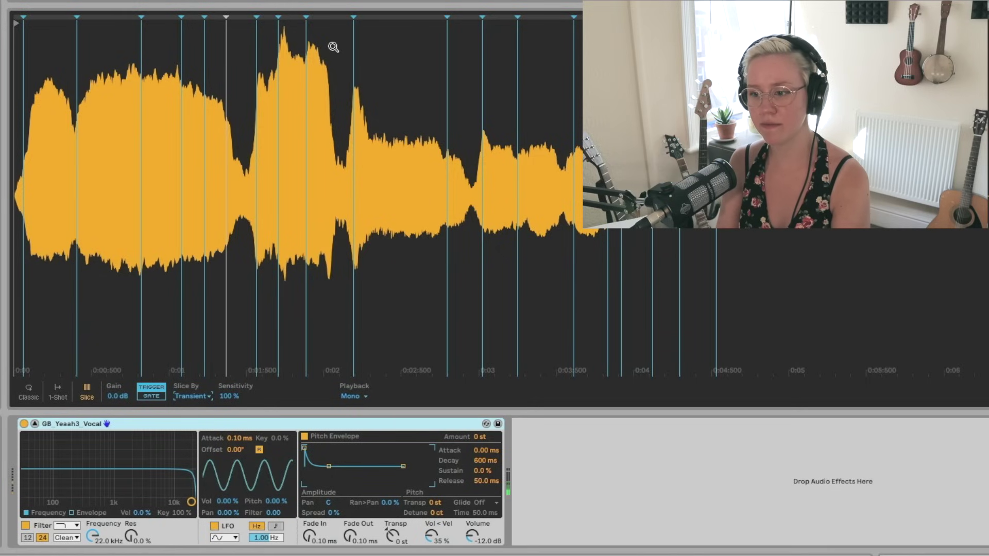
pyautogui.moveTo(229, 396)
pyautogui.mouseDown()
pyautogui.moveTo(228, 420)
pyautogui.moveTo(229, 400)
pyautogui.mouseUp()
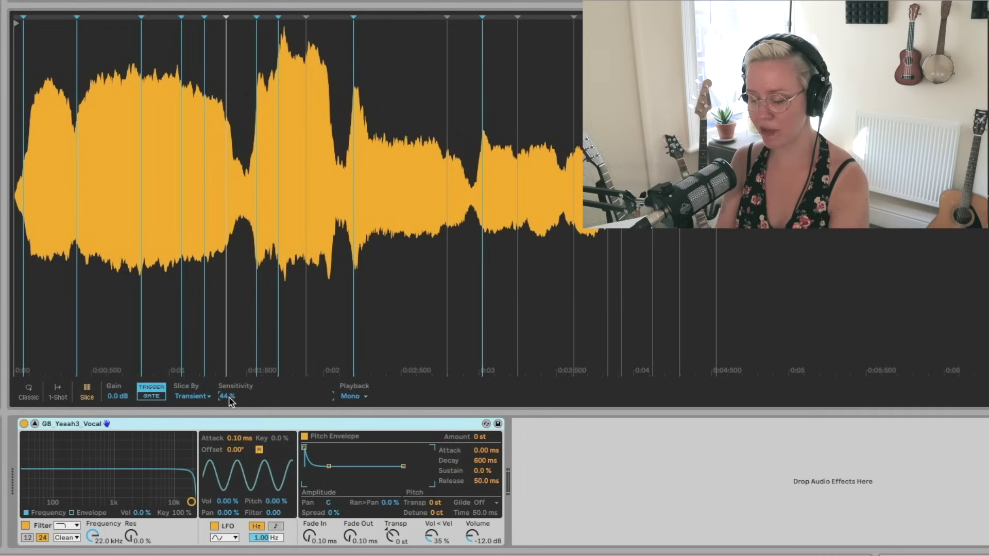
pyautogui.moveTo(230, 401); pyautogui.dragTo(229, 397)
# Step: Slice the vocal sample by Beat, trying the 1/8 and 1/2 divisions before returning to 1/4
pyautogui.click(192, 397)
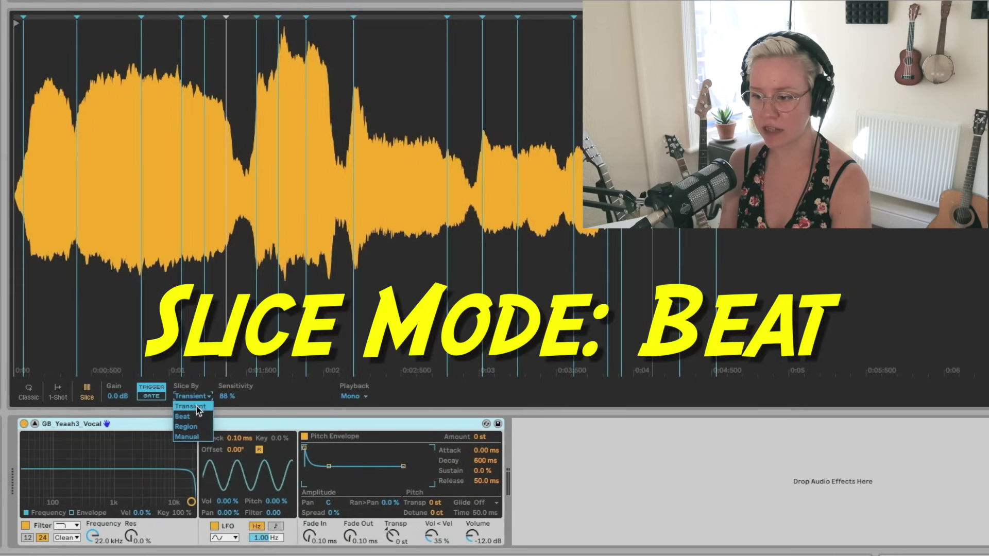
pyautogui.click(196, 417)
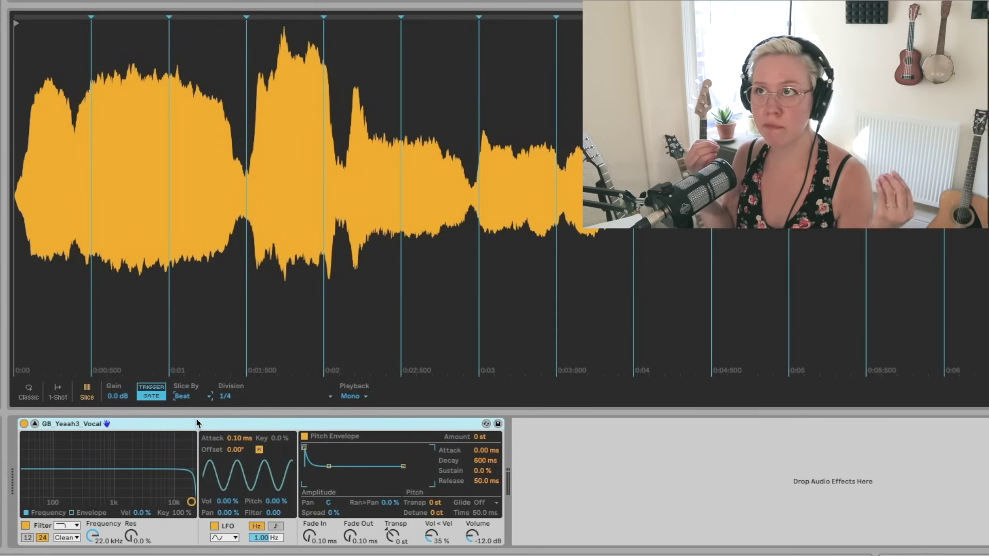
pyautogui.click(201, 396)
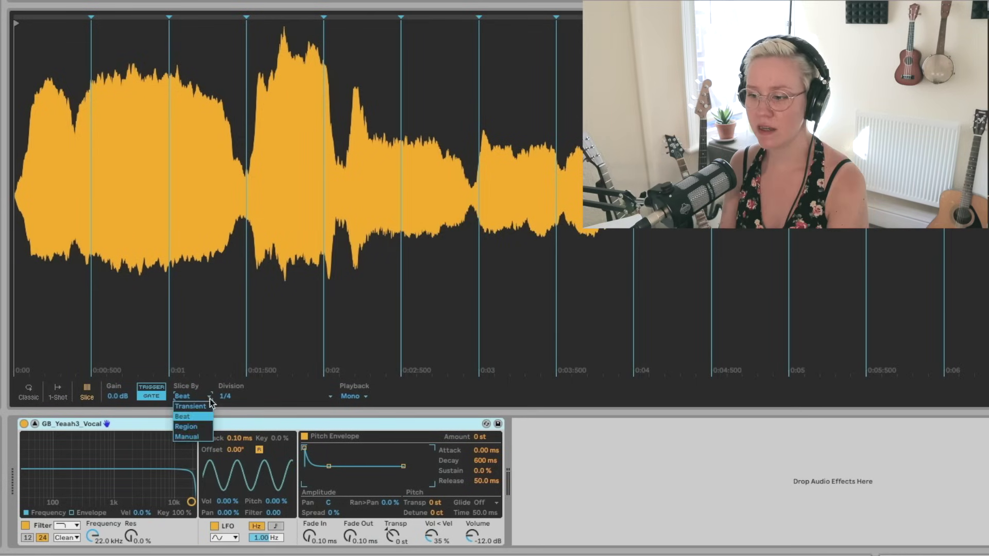
pyautogui.click(185, 417)
pyautogui.click(226, 396)
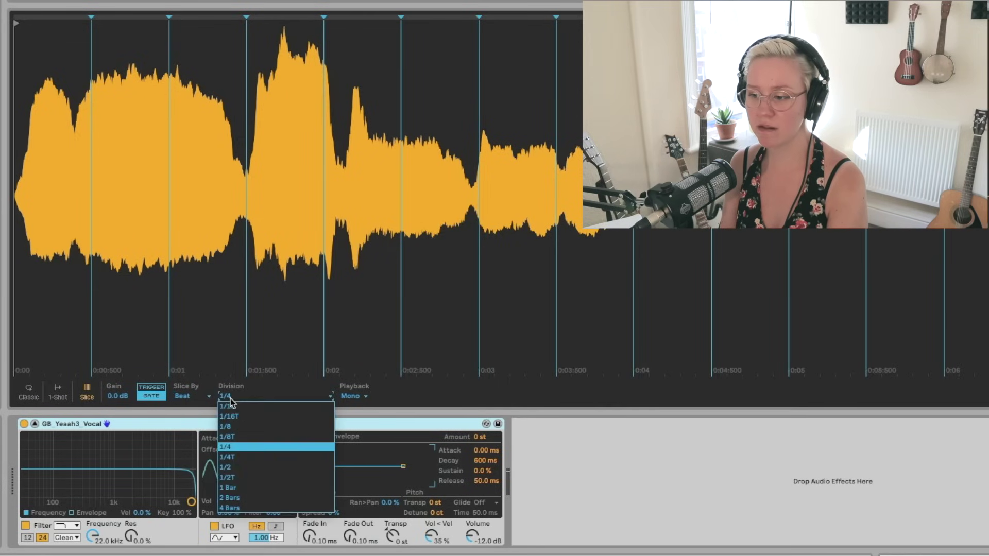
pyautogui.click(248, 428)
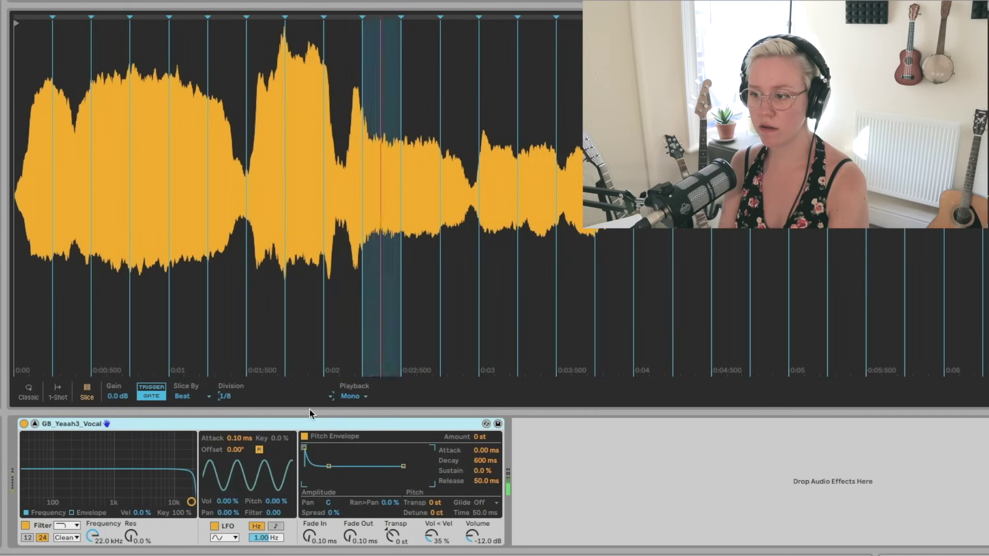
pyautogui.click(232, 398)
pyautogui.click(243, 474)
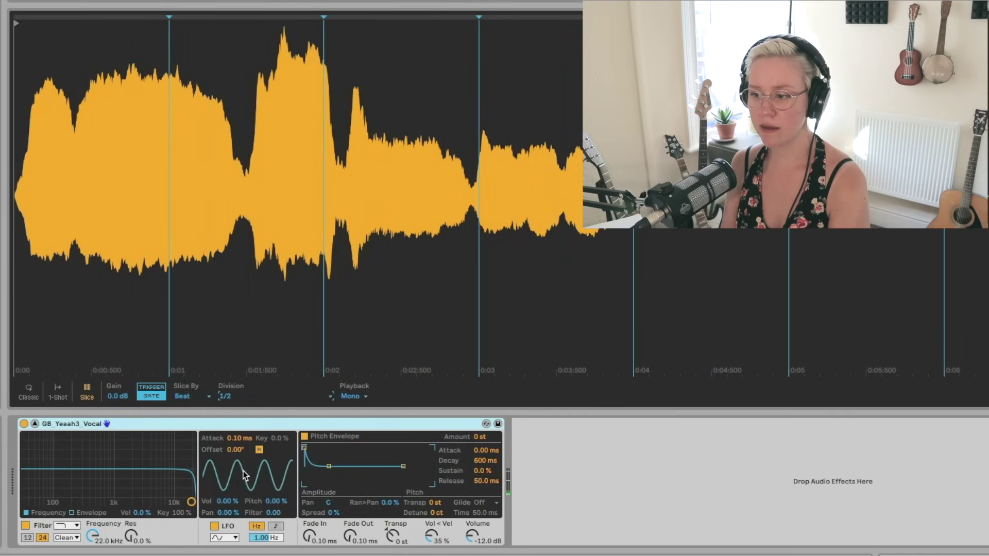
pyautogui.scroll(-1, 242, 394)
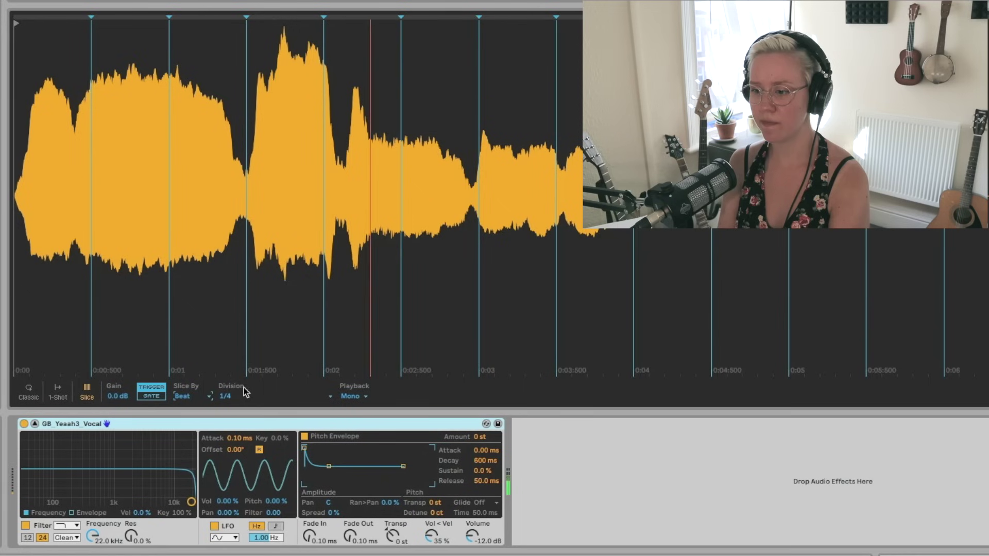
pyautogui.click(151, 396)
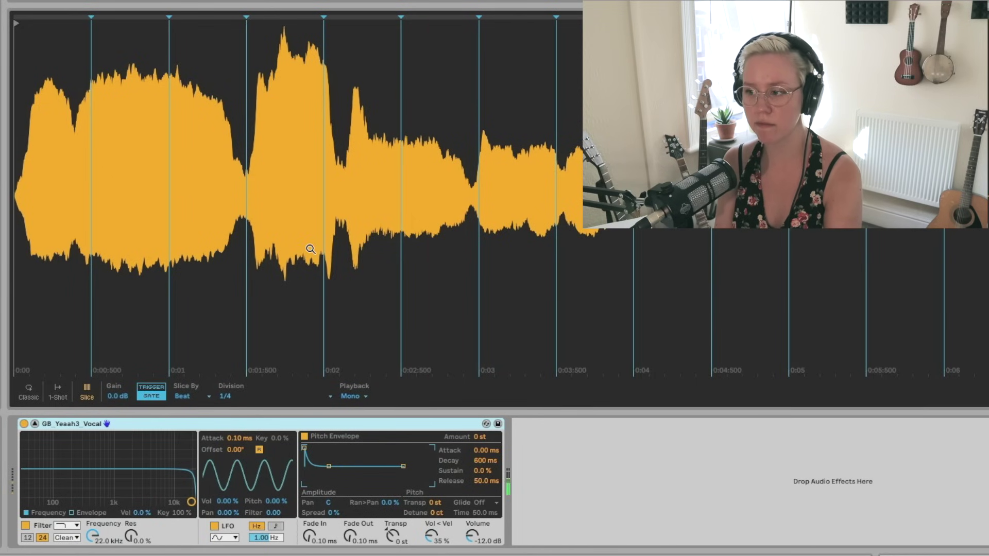
# Step: Slice the vocal sample by Region, trying 64 regions before reducing the number to 33
pyautogui.click(190, 396)
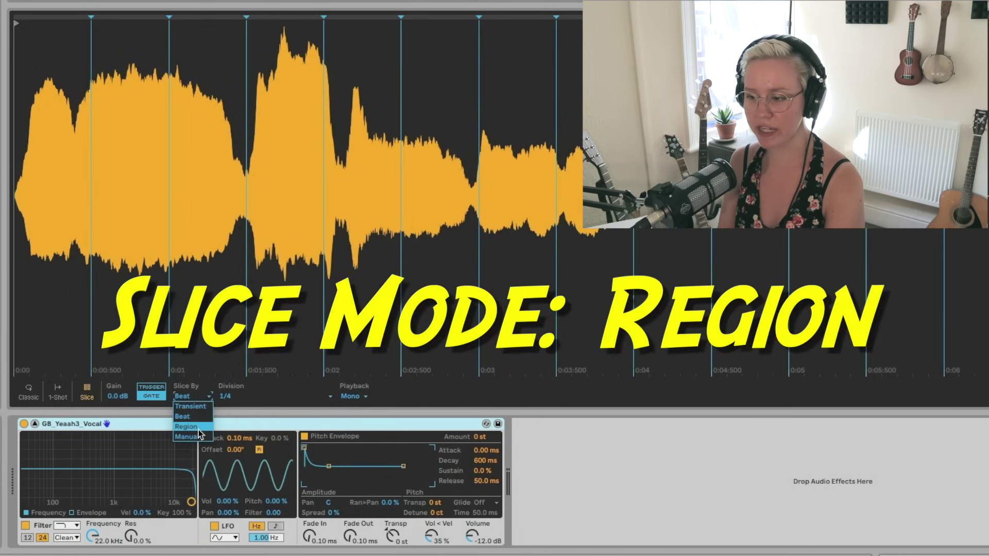
pyautogui.click(198, 428)
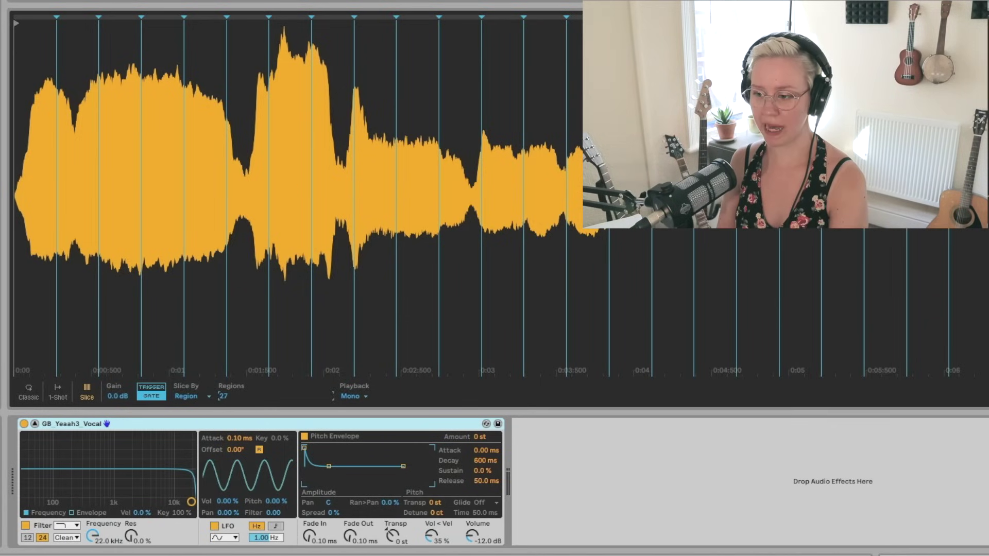
pyautogui.moveTo(223, 396); pyautogui.dragTo(223, 350)
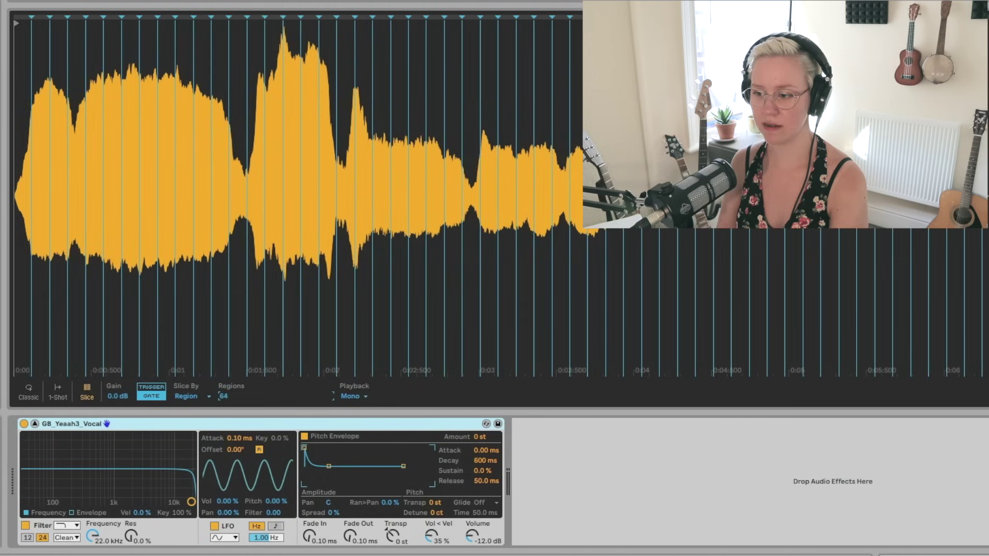
pyautogui.moveTo(230, 401)
pyautogui.mouseDown()
pyautogui.moveTo(229, 427)
pyautogui.moveTo(229, 414)
pyautogui.mouseUp()
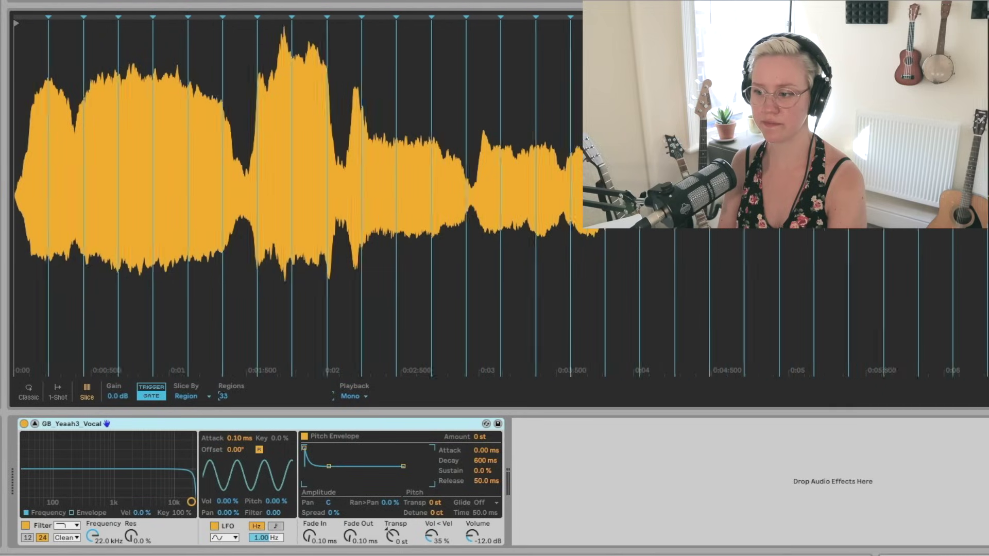
# Step: Switch the vocal sample to Manual slicing and set its playback to Thru
pyautogui.click(188, 396)
pyautogui.click(199, 440)
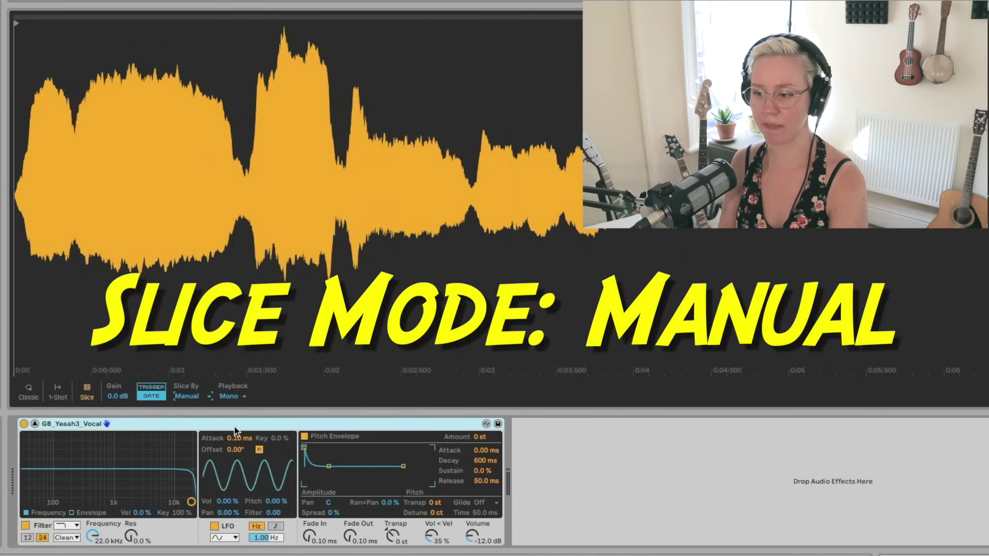
pyautogui.click(239, 398)
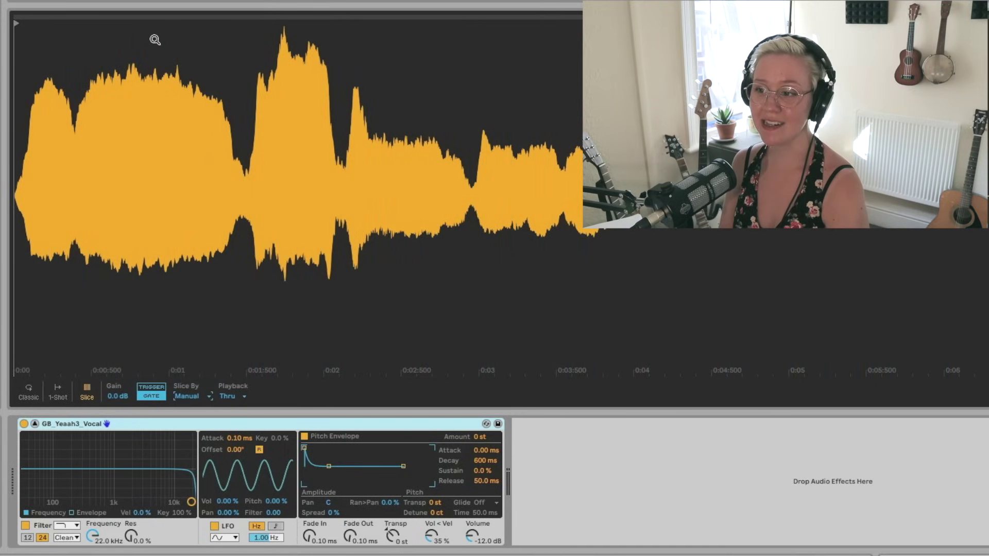
# Step: Add five manual slices to the vocal waveform at about 0.75, 1.5, 2.4, 3.2 and 4.0 s
pyautogui.doubleClick(130, 46)
pyautogui.doubleClick(249, 50)
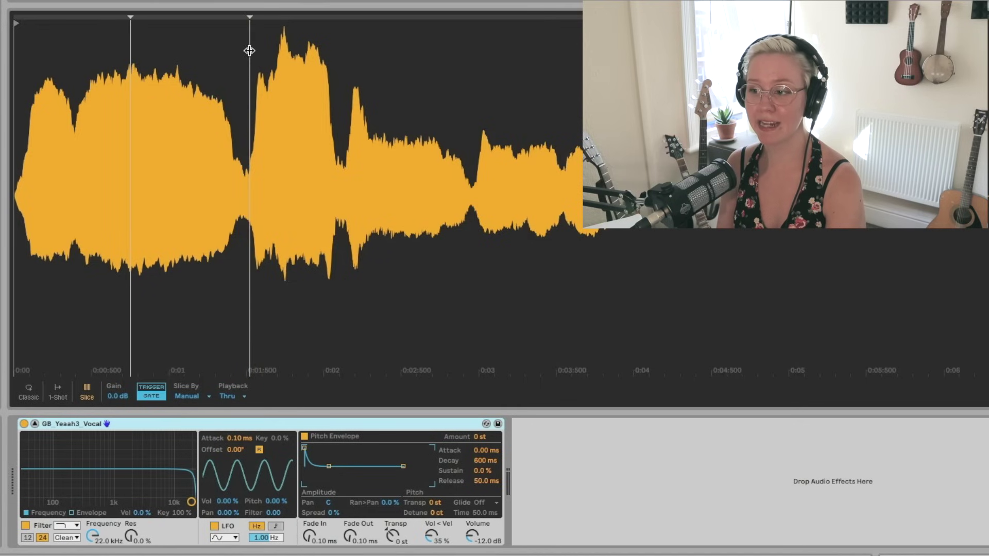
pyautogui.doubleClick(390, 43)
pyautogui.doubleClick(516, 49)
pyautogui.doubleClick(639, 49)
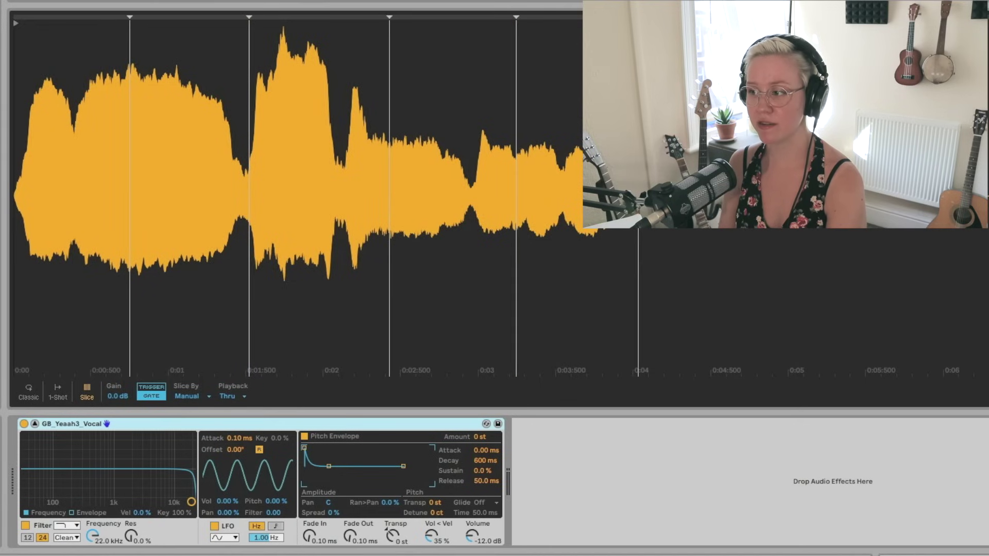
pyautogui.click(304, 318)
pyautogui.click(305, 318)
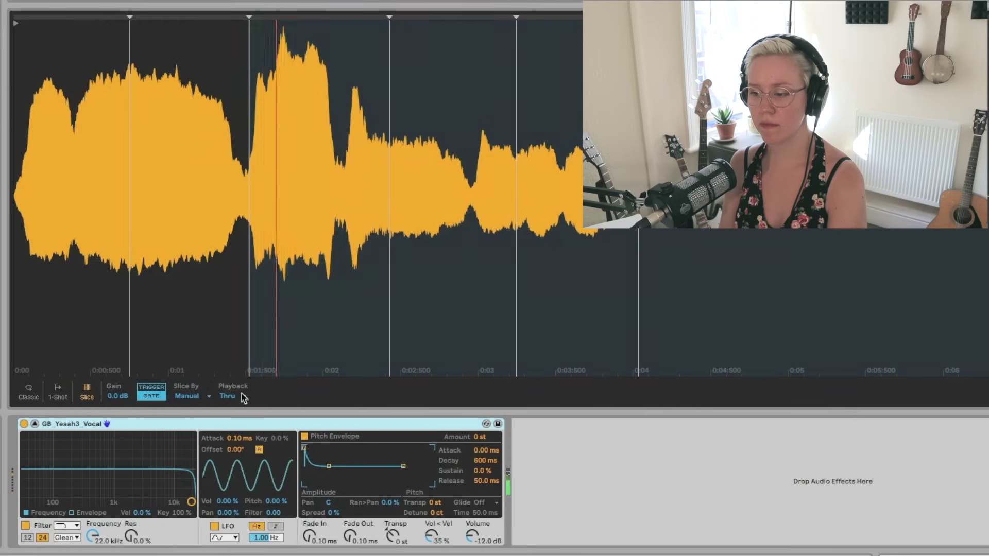
# Step: Try Poly playback with 6 voices for the manual slices before returning playback to Thru
pyautogui.click(243, 396)
pyautogui.click(251, 386)
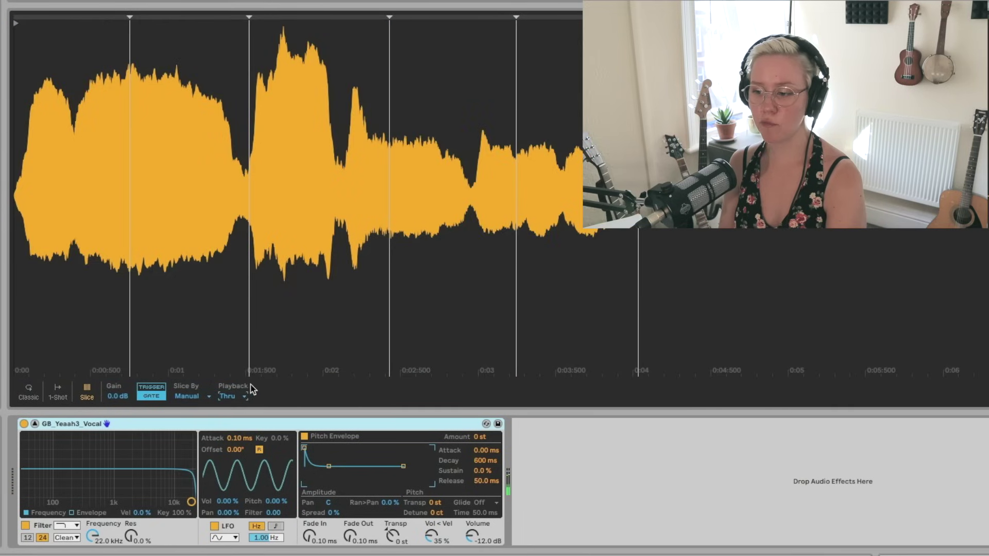
pyautogui.click(234, 398)
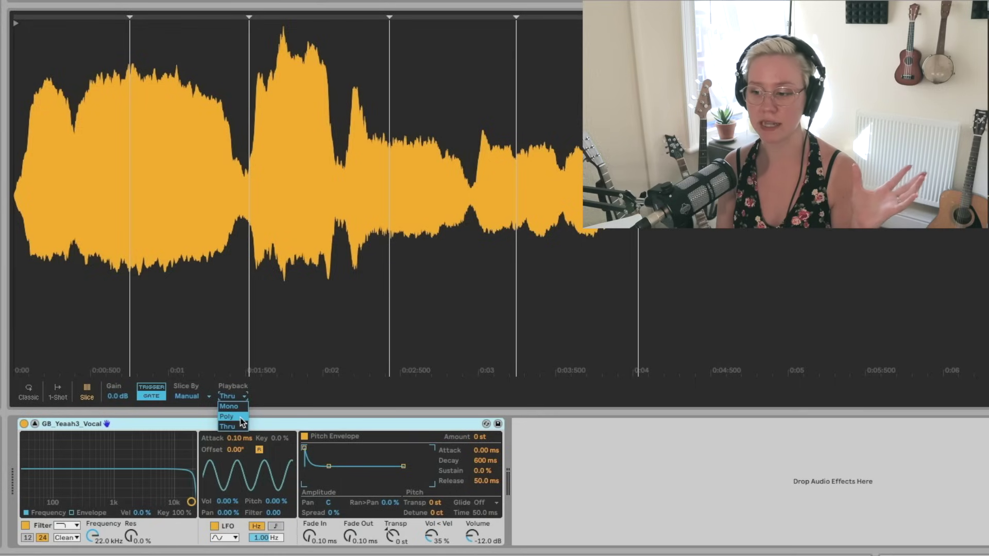
pyautogui.click(241, 418)
pyautogui.click(260, 397)
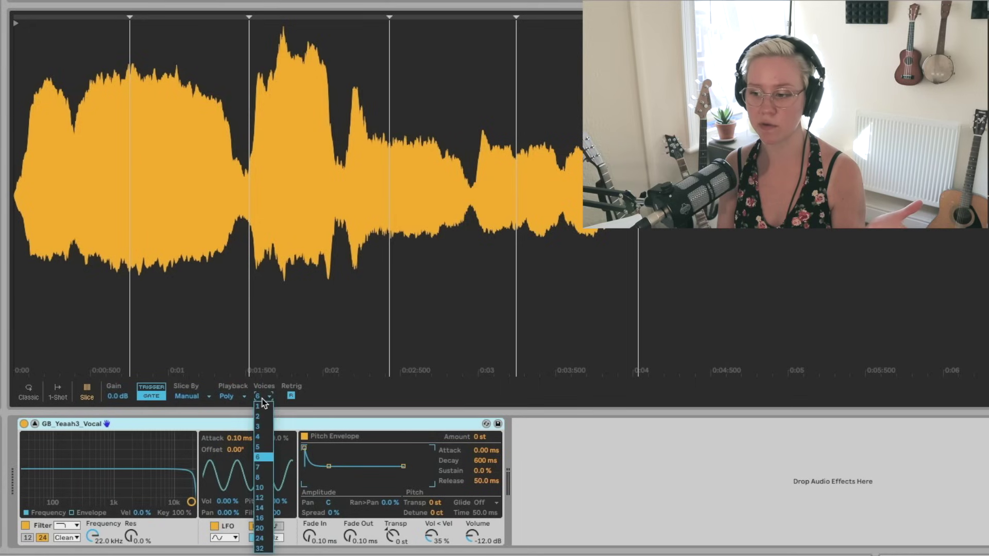
pyautogui.click(266, 456)
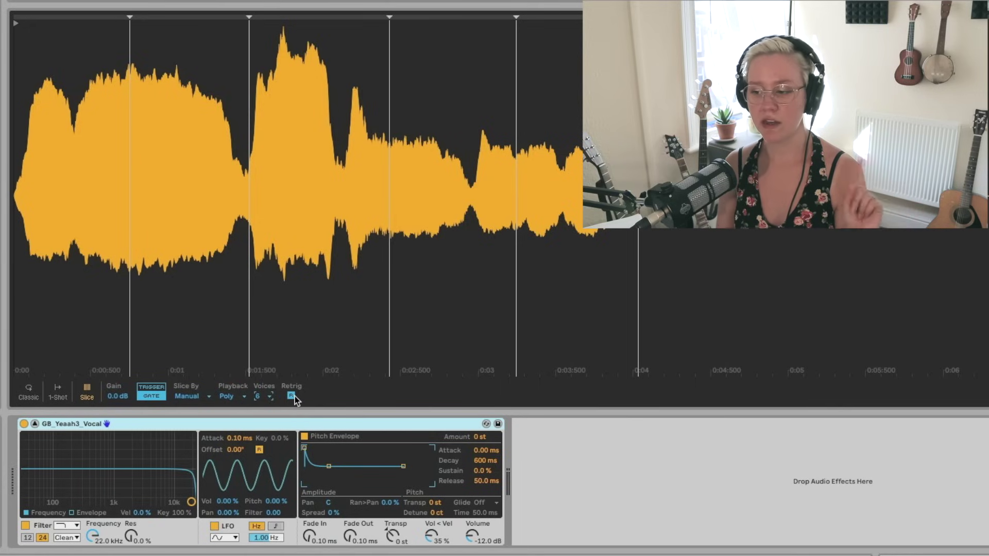
pyautogui.click(237, 397)
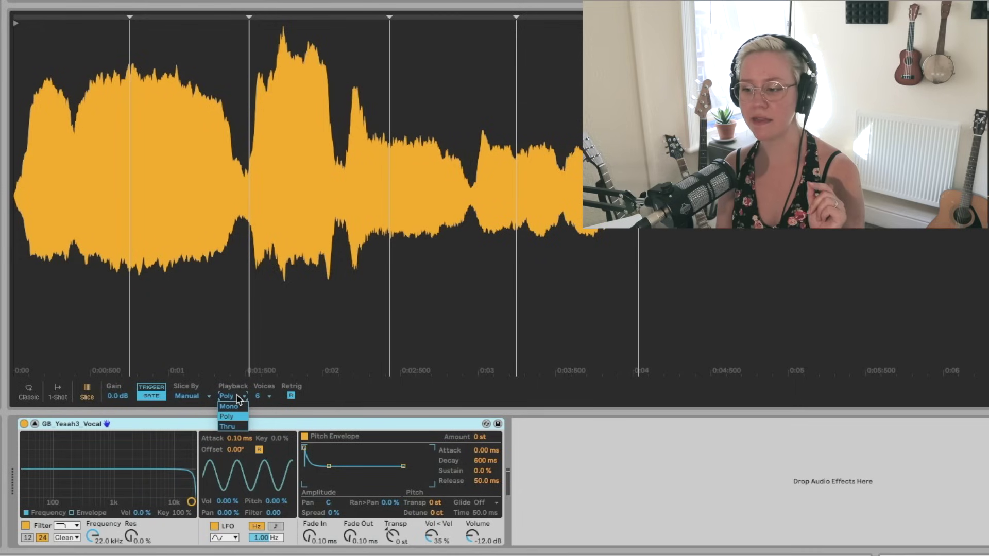
pyautogui.click(229, 427)
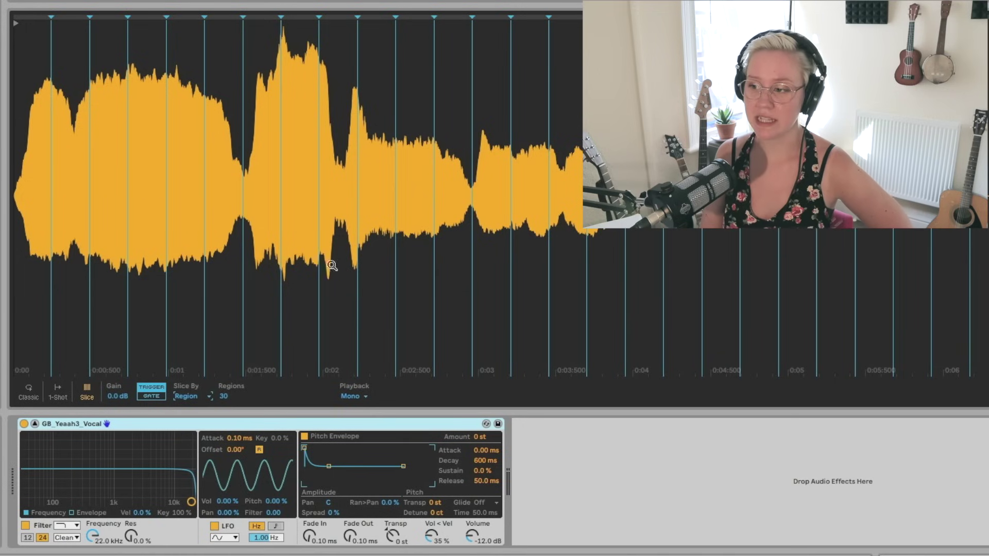
# Step: Look through the vocal sample's commands for slicing to a drum rack or a new MIDI track
pyautogui.rightClick(228, 179)
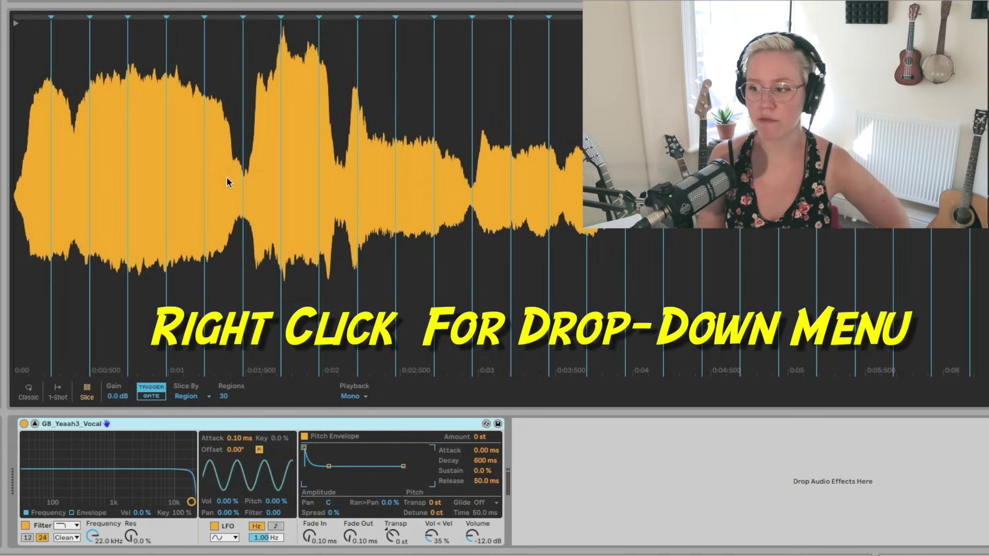
pyautogui.rightClick(228, 179)
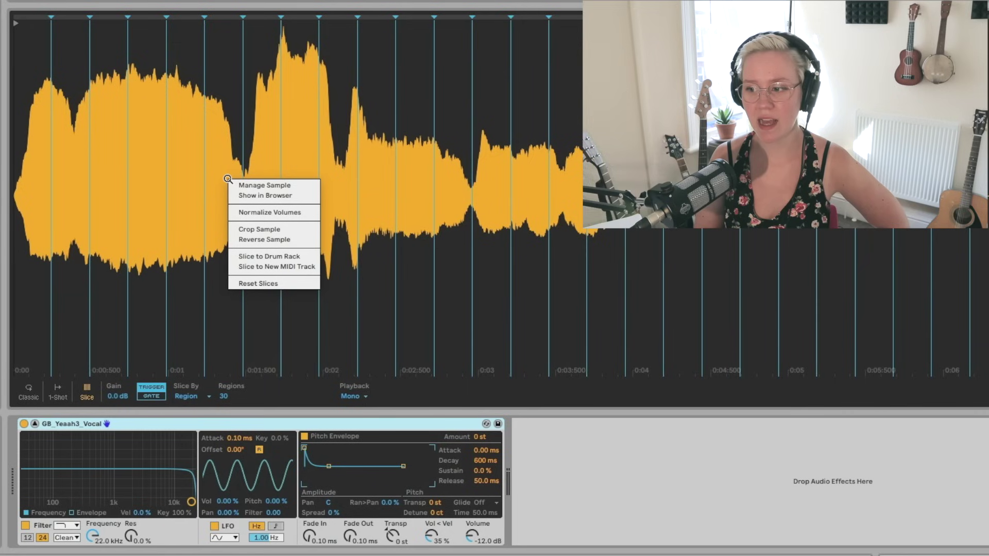
pyautogui.click(310, 271)
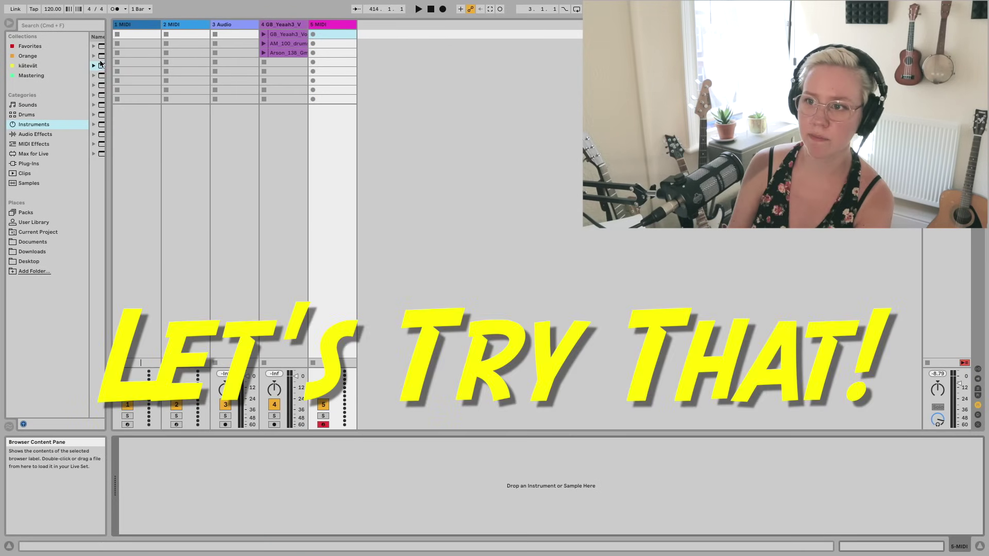
# Step: Load the Arson_138_Gm_Pad clip into a new Simpler and add manual slices at about 1.8, 2.5 and 3.1 s
pyautogui.doubleClick(101, 63)
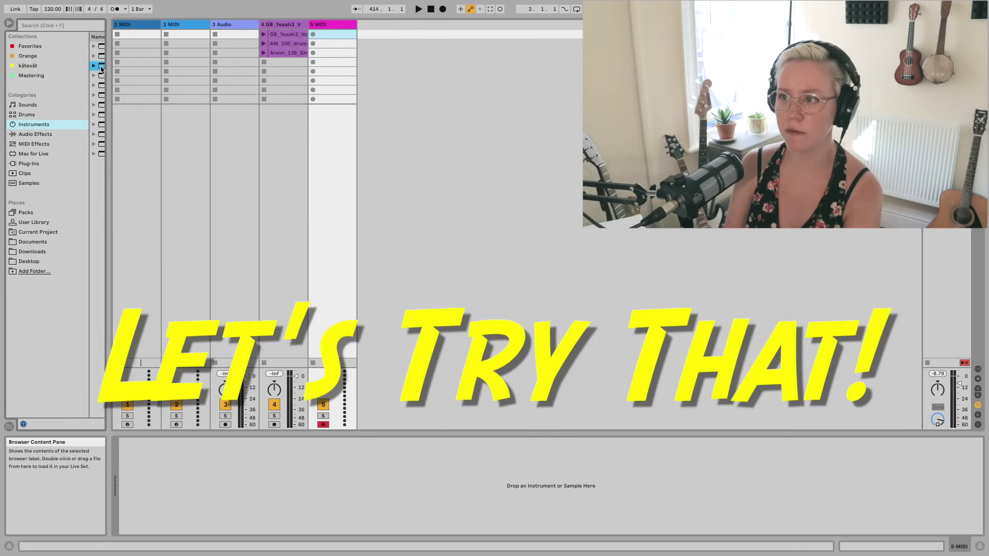
pyautogui.moveTo(285, 69); pyautogui.dragTo(257, 477)
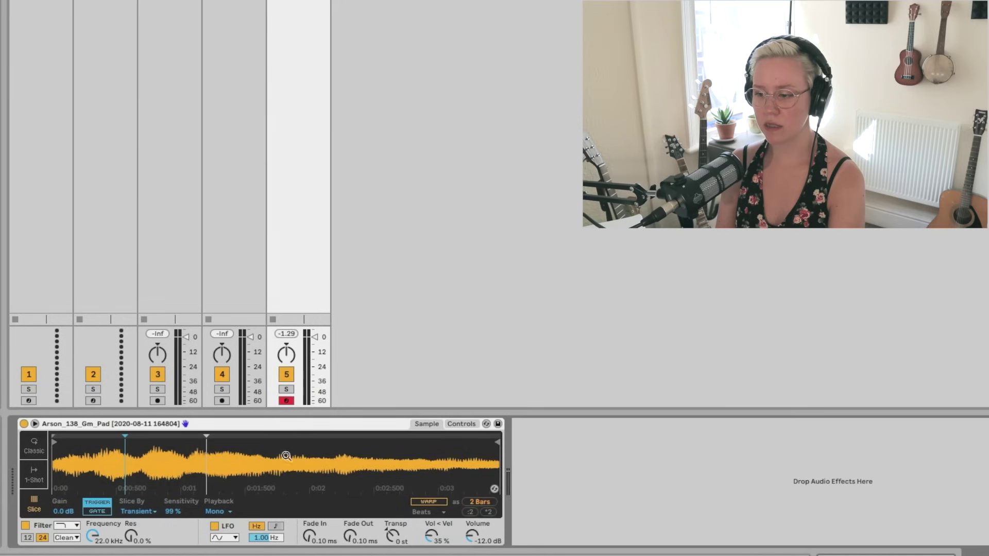
pyautogui.doubleClick(287, 456)
pyautogui.doubleClick(377, 457)
pyautogui.doubleClick(455, 459)
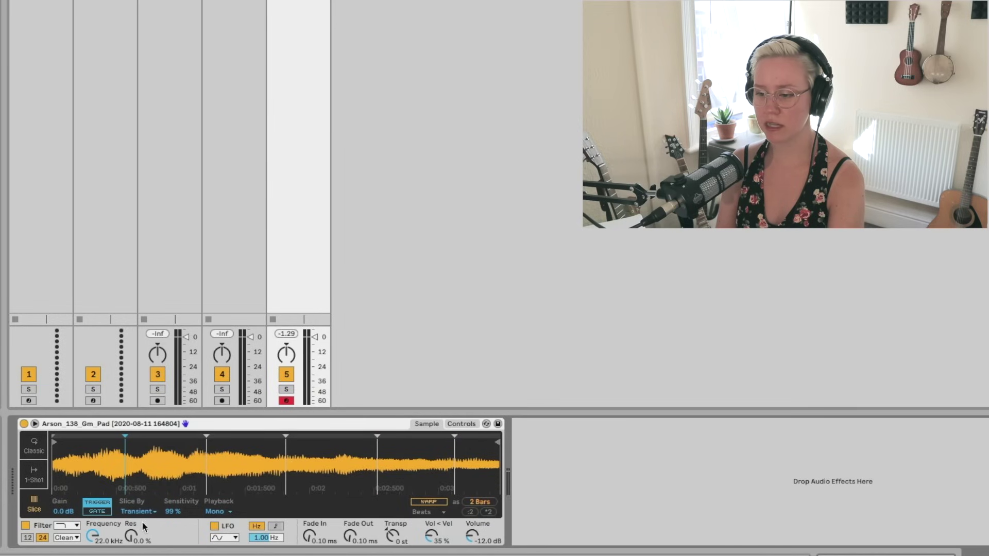
# Step: Convert the pad sample's slices to a Drum Rack
pyautogui.rightClick(160, 458)
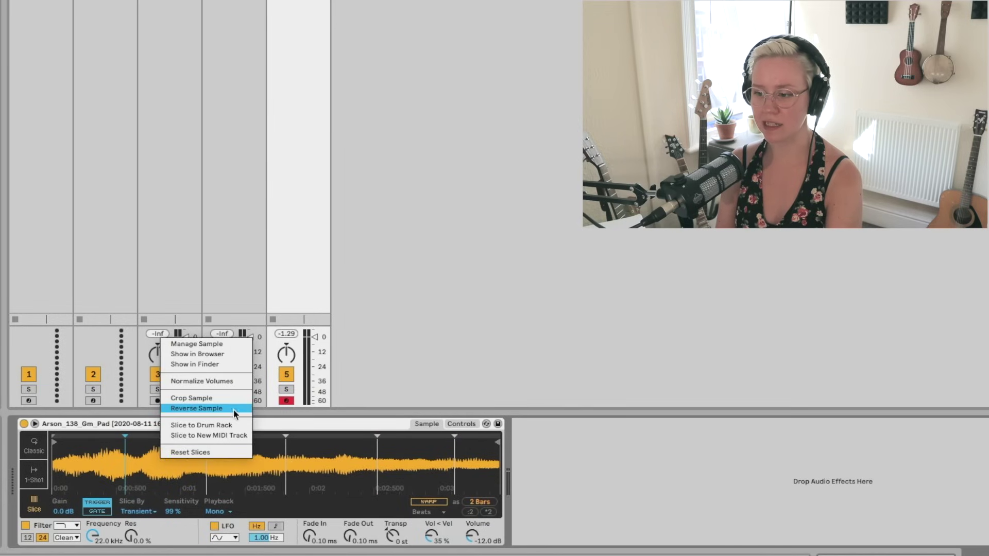
pyautogui.click(233, 425)
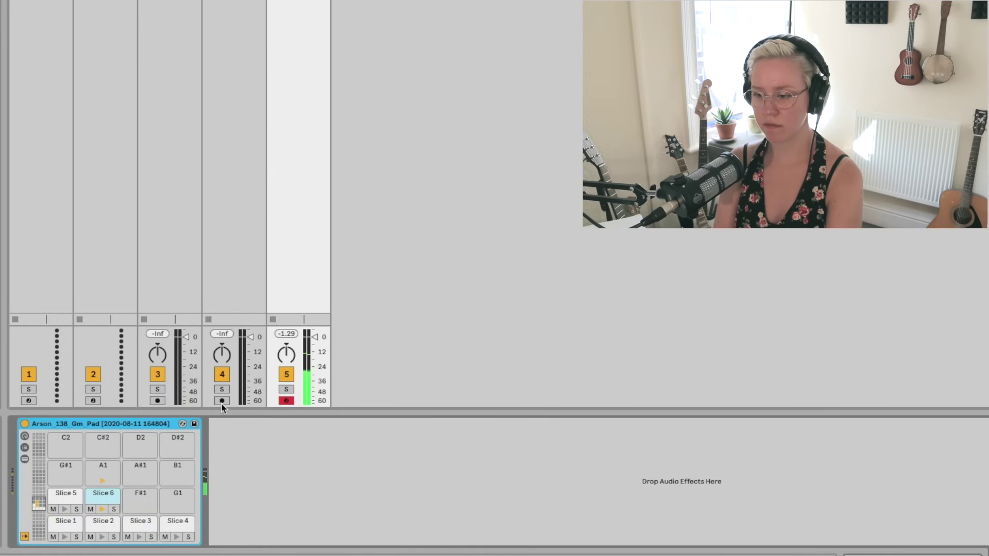
# Step: Open the Drum Rack's Slice 1 and Slice 5 pads and toggle the loop setting of Slice 5
pyautogui.click(77, 523)
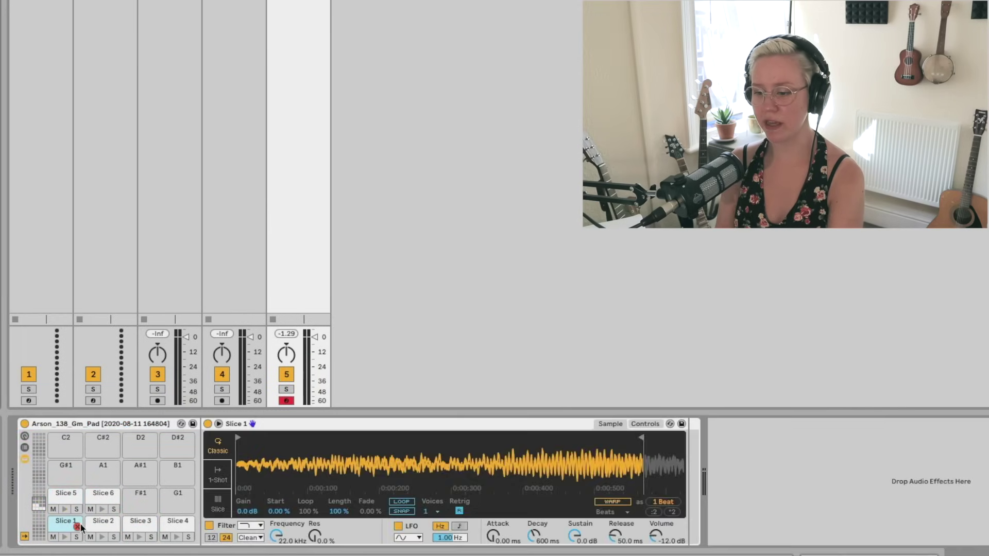
pyautogui.click(100, 499)
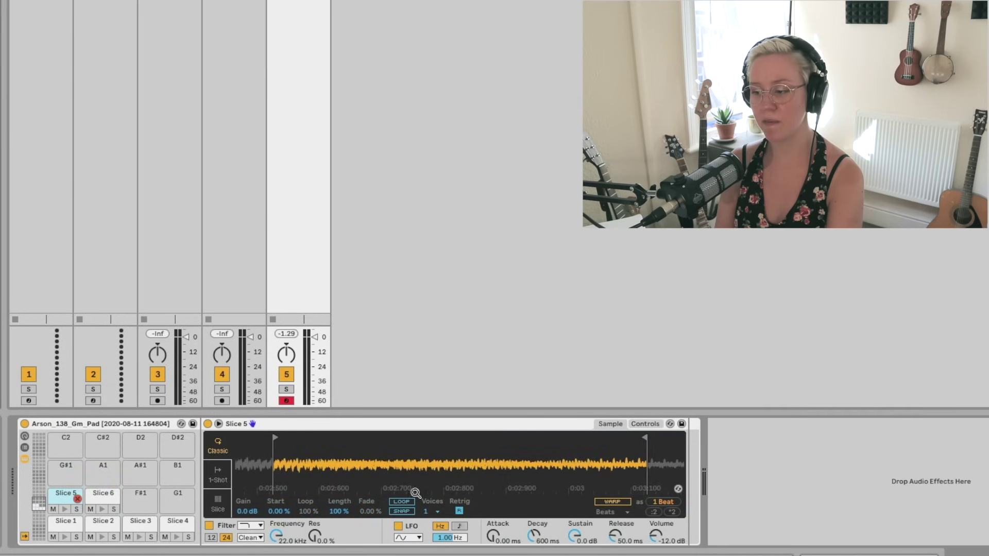
pyautogui.click(402, 502)
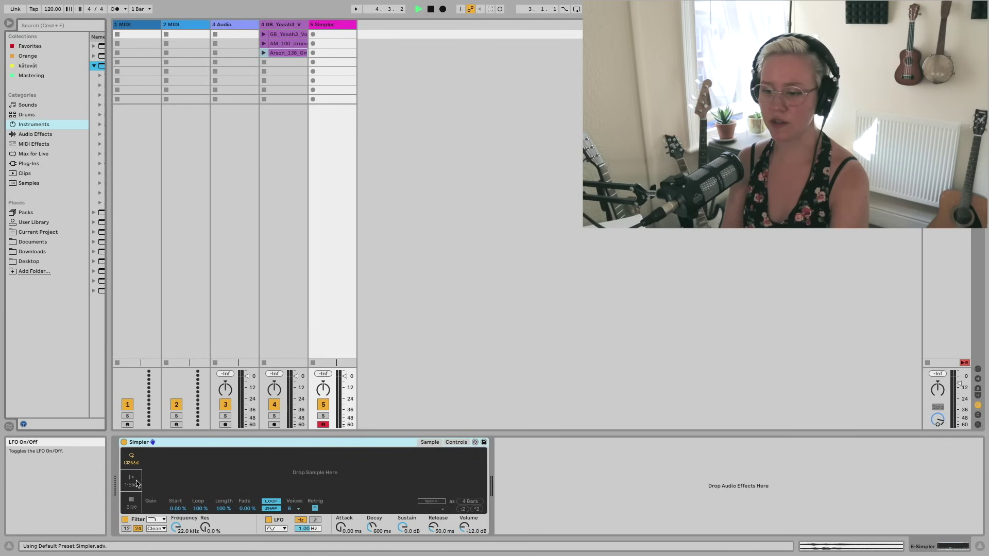
# Step: Load the GB_Yeaah3_Vocal clip into an empty Simpler and switch it to Slice mode
pyautogui.moveTo(284, 39); pyautogui.dragTo(271, 453)
pyautogui.click(131, 503)
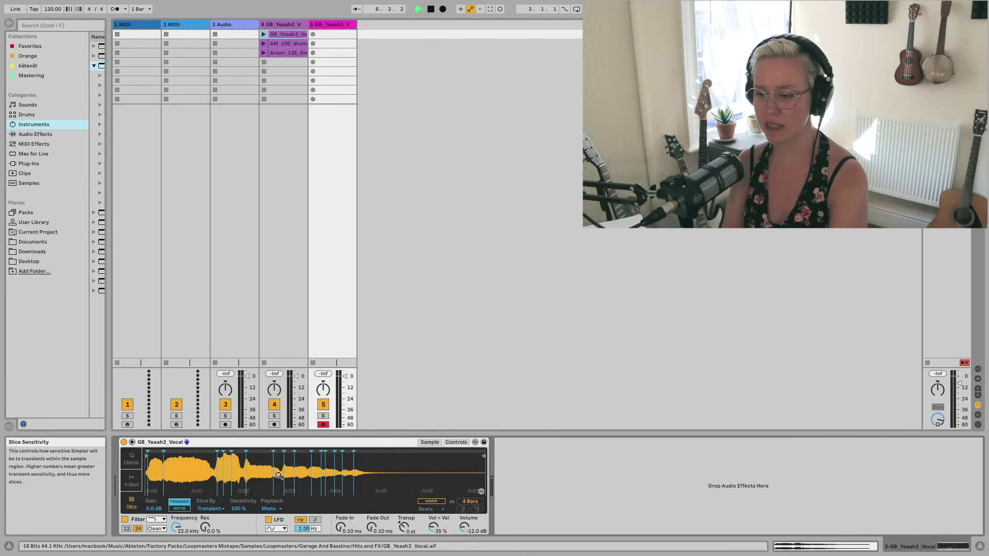
# Step: Slice the GB_Yeaah3_Vocal sample to a new MIDI track
pyautogui.rightClick(228, 469)
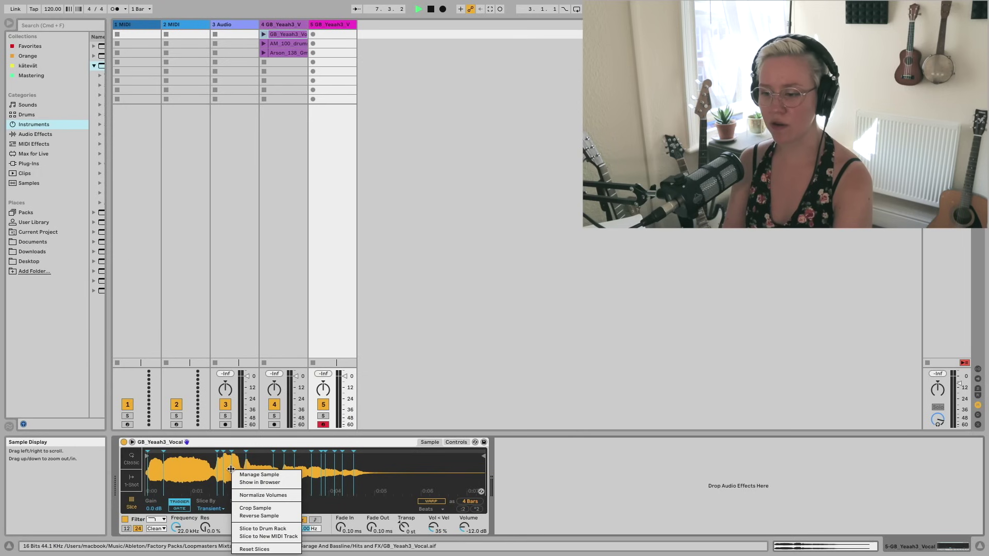
pyautogui.press('Escape')
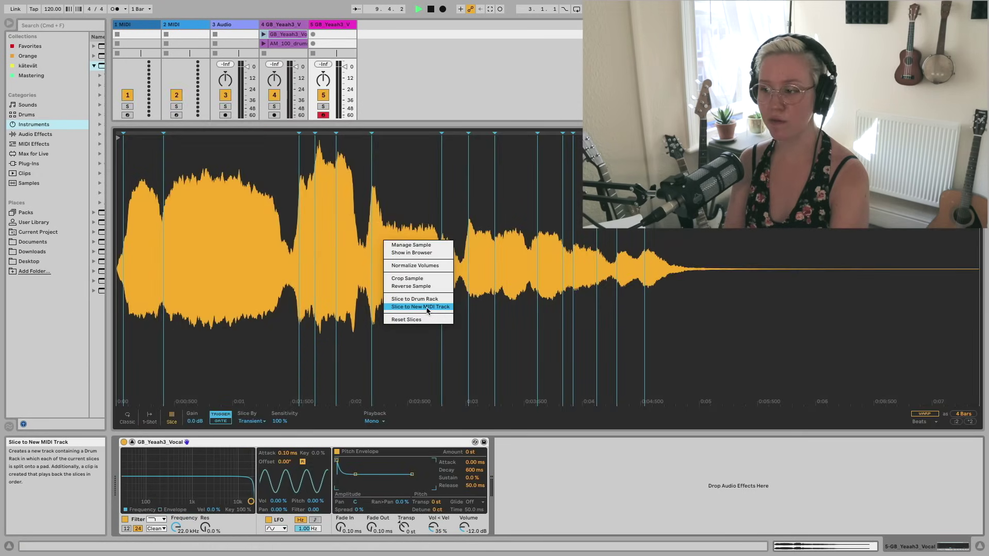
pyautogui.click(427, 308)
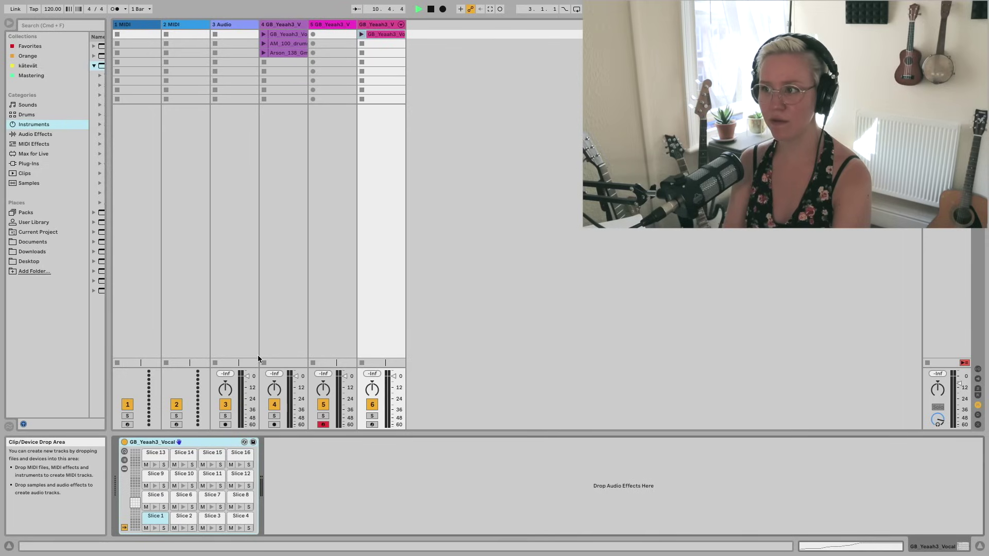
# Step: Open the new track's sliced vocal clip in an enlarged note editor and play the clip
pyautogui.click(385, 35)
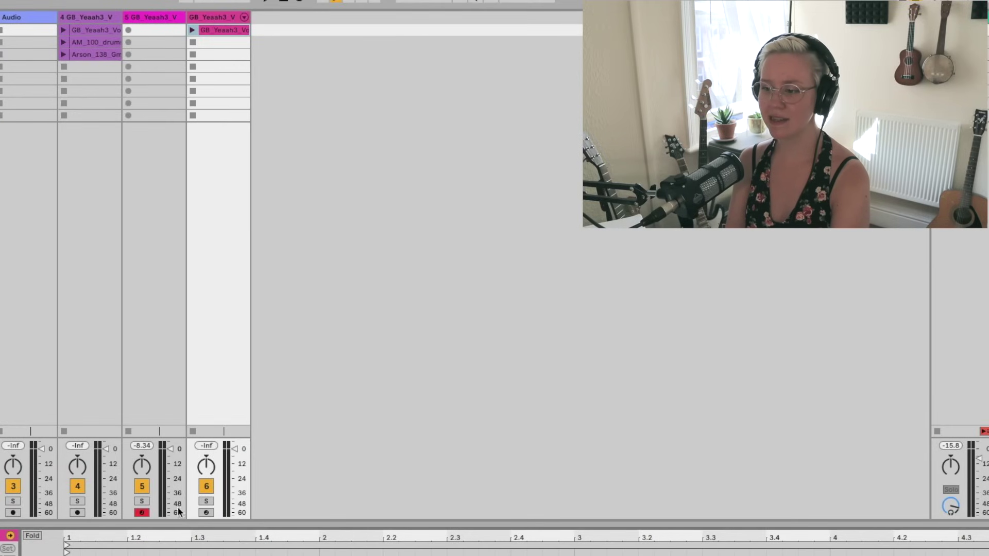
pyautogui.moveTo(164, 525); pyautogui.dragTo(208, 151)
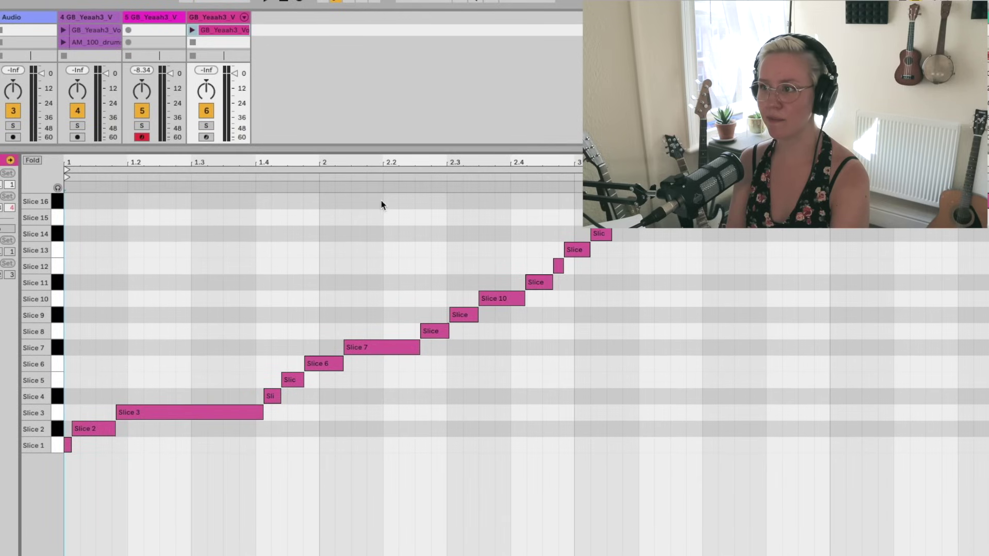
pyautogui.click(193, 29)
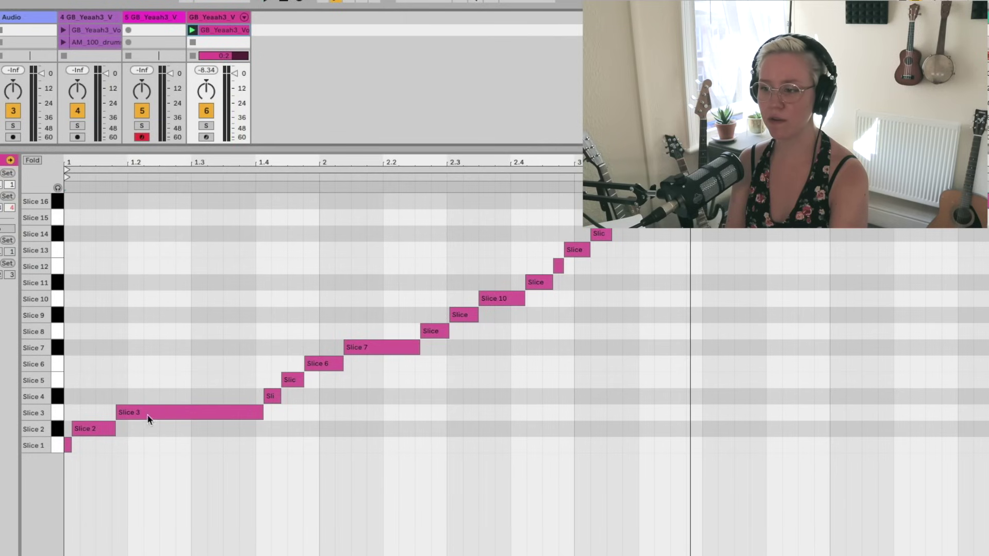
# Step: Move the Slice 3 note to Slice 11, the long Slice 7 note to Slice 15 and the Slice 13 note to Slice 7, and play the clip
pyautogui.moveTo(148, 418); pyautogui.dragTo(155, 287)
pyautogui.moveTo(382, 351); pyautogui.dragTo(382, 219)
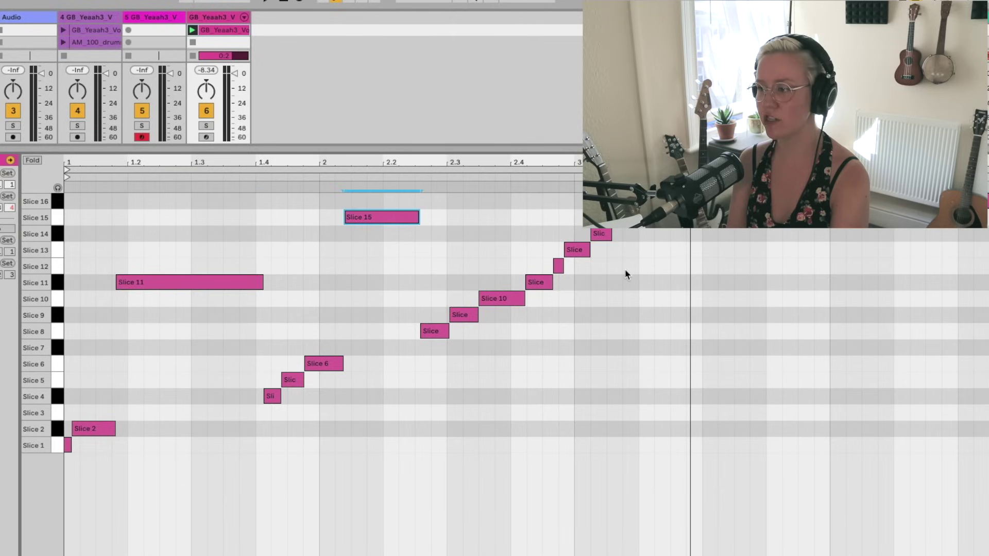
pyautogui.moveTo(582, 252); pyautogui.dragTo(583, 351)
pyautogui.press('space')
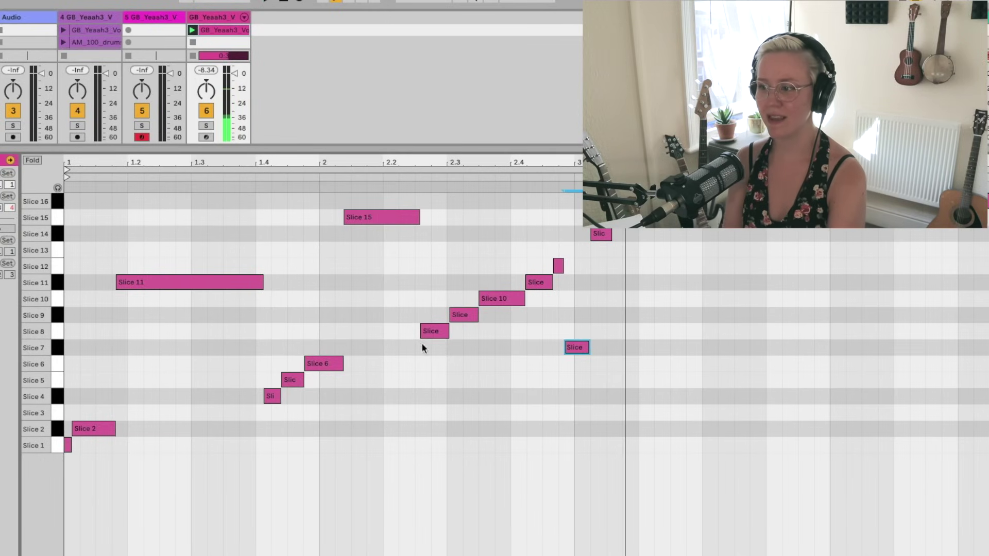
# Step: Move the Slice 6 note to the Slice 7 row and place five copies of it along that row, before and after it
pyautogui.click(332, 363)
pyautogui.moveTo(332, 363); pyautogui.dragTo(650, 351)
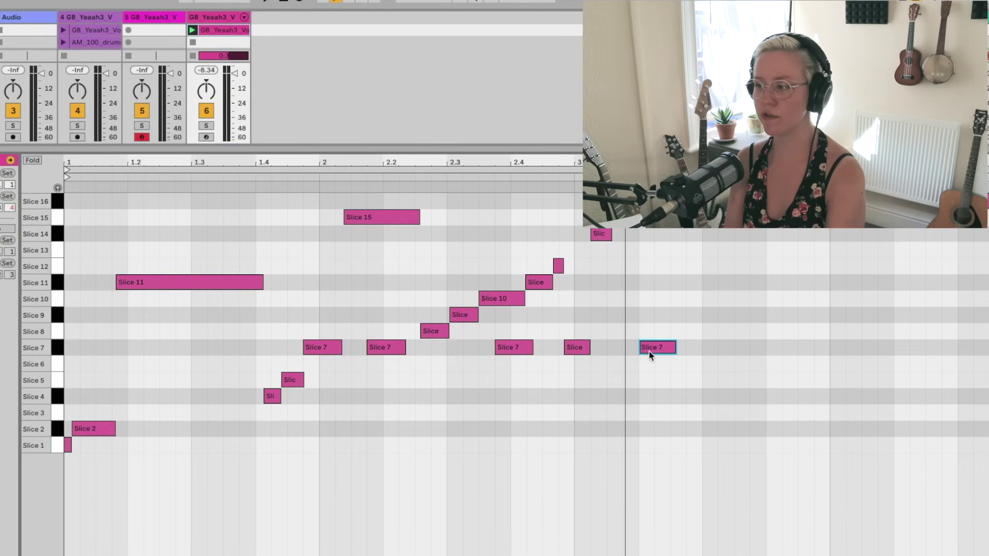
pyautogui.keyDown('ctrl'); pyautogui.moveTo(334, 348); pyautogui.dragTo(226, 348); pyautogui.keyUp('ctrl')
pyautogui.keyDown('ctrl'); pyautogui.moveTo(227, 347); pyautogui.dragTo(115, 347); pyautogui.keyUp('ctrl')
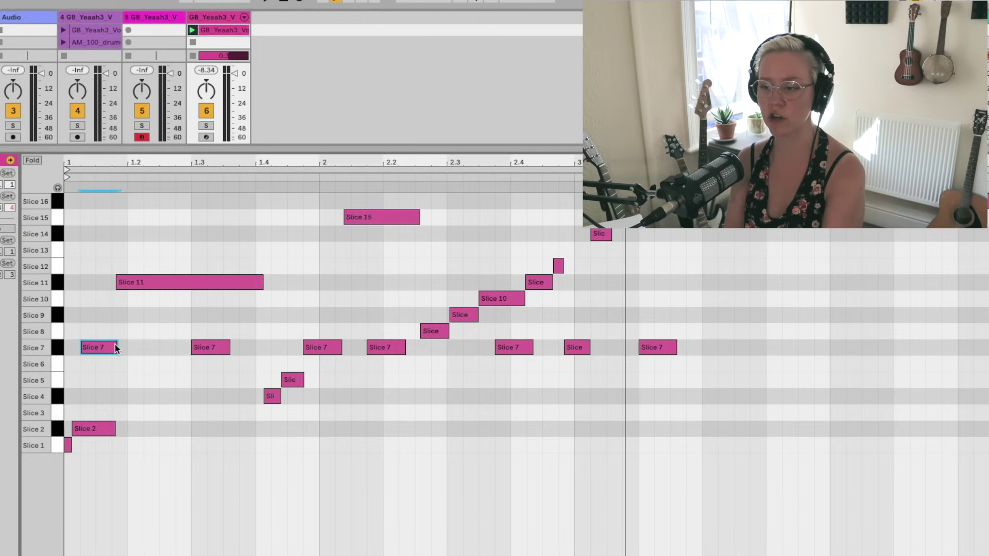